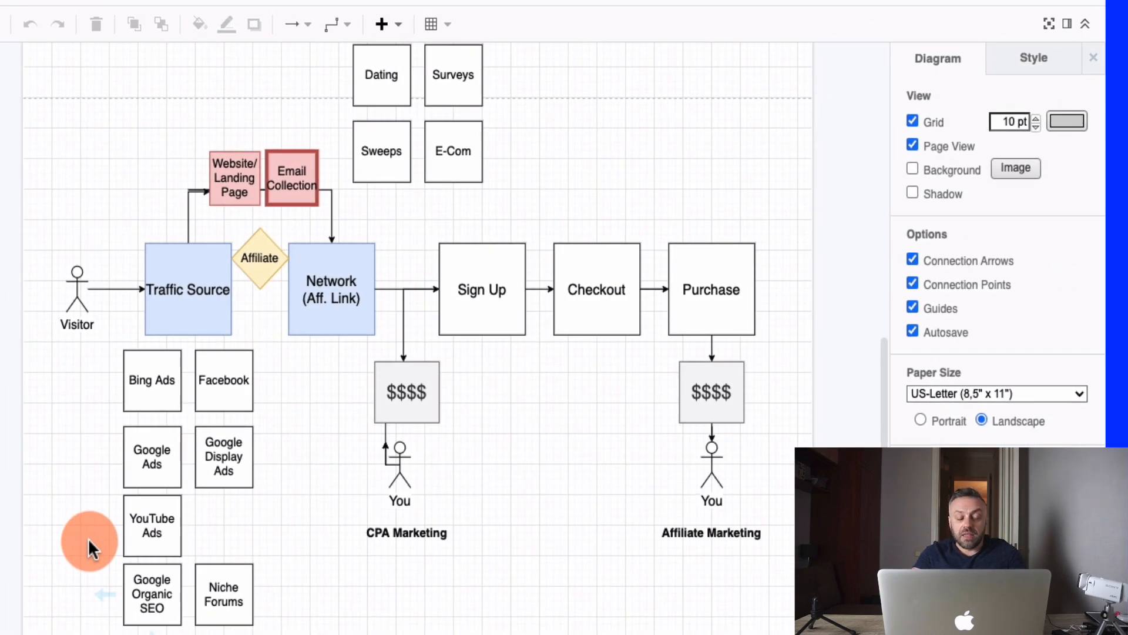
left_click(151, 593)
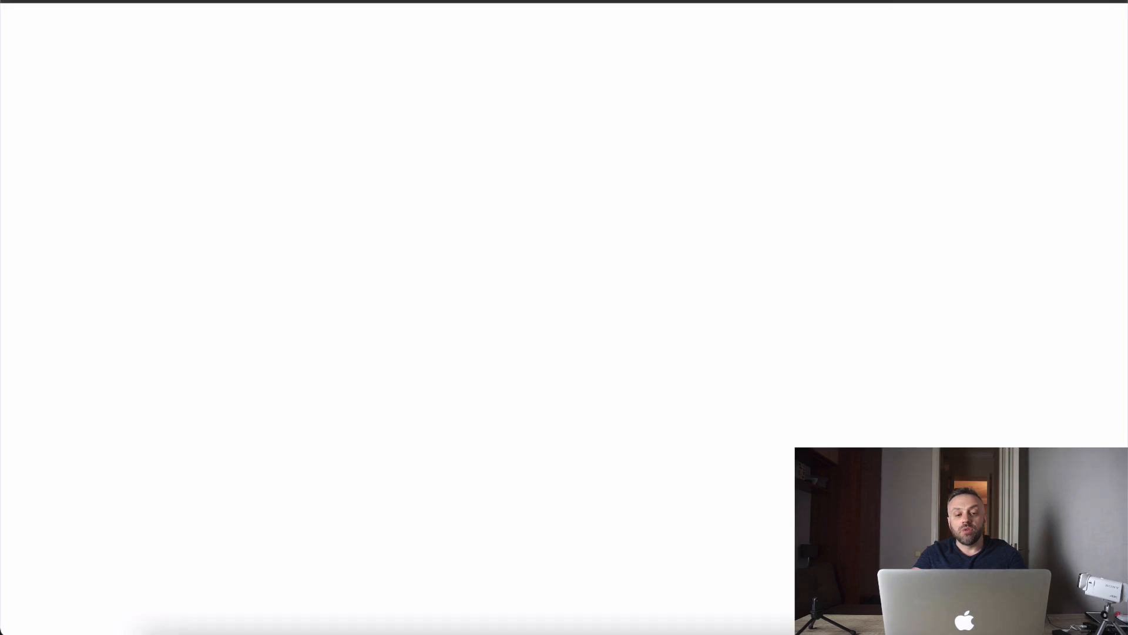
left_click(578, 182)
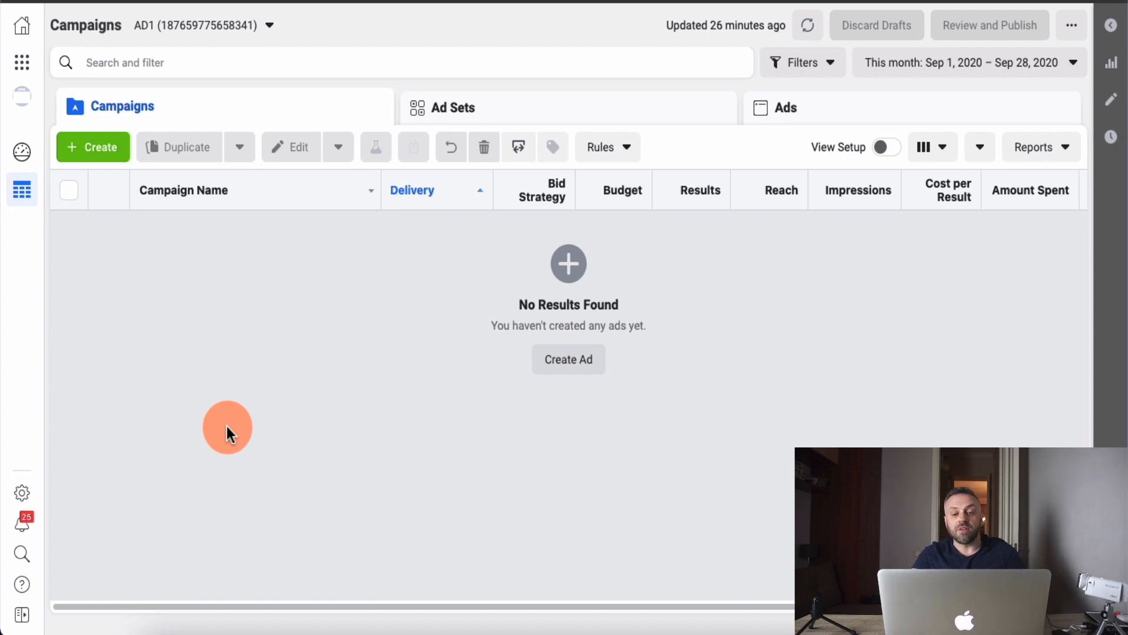
Start a new campaign named VS1 and name its ad set ADS1
left_click(104, 146)
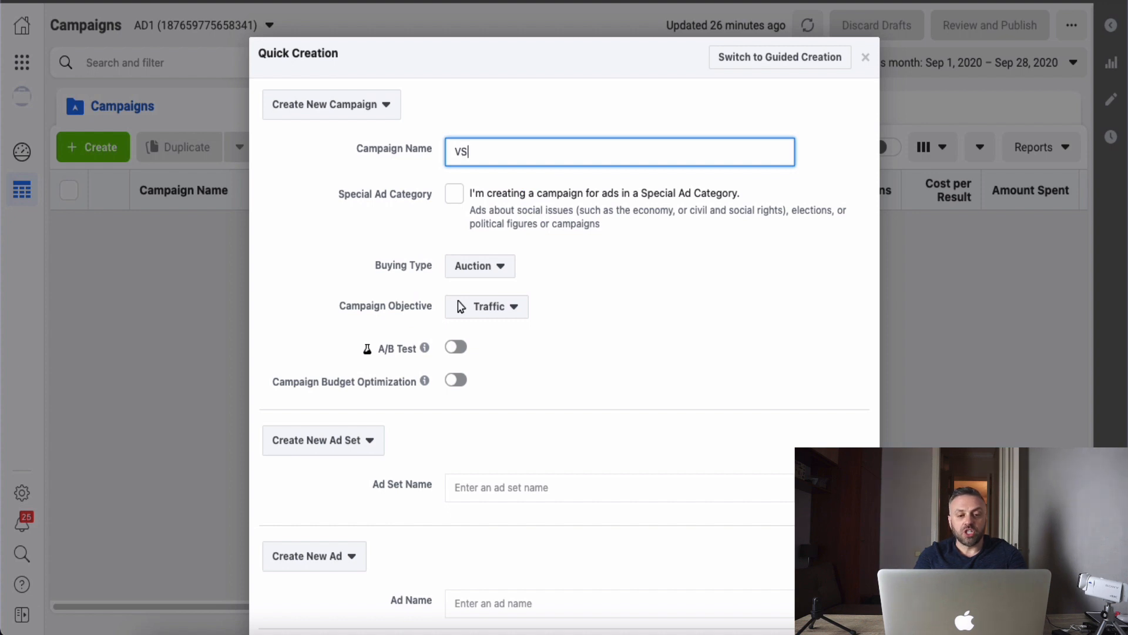
type("1")
left_click(545, 496)
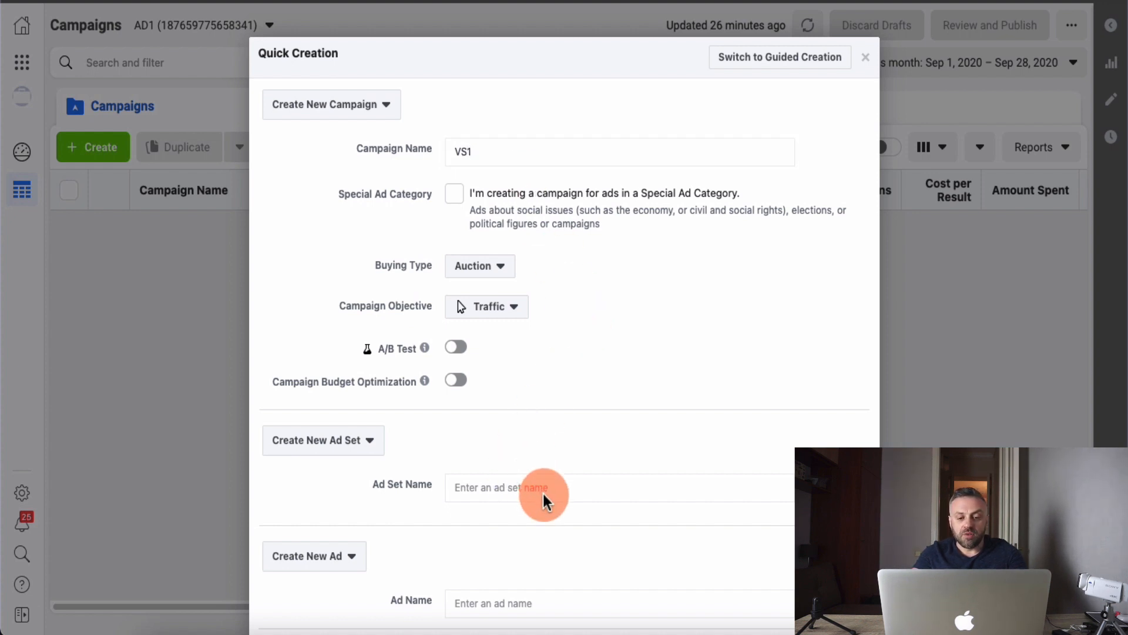
left_click(534, 484)
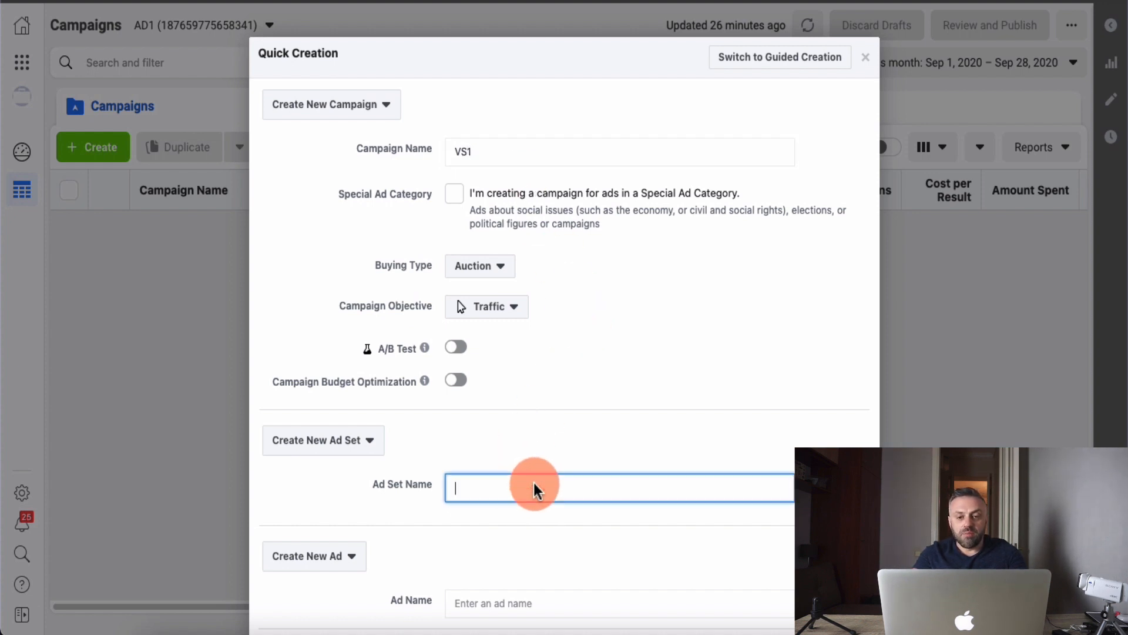
type("A")
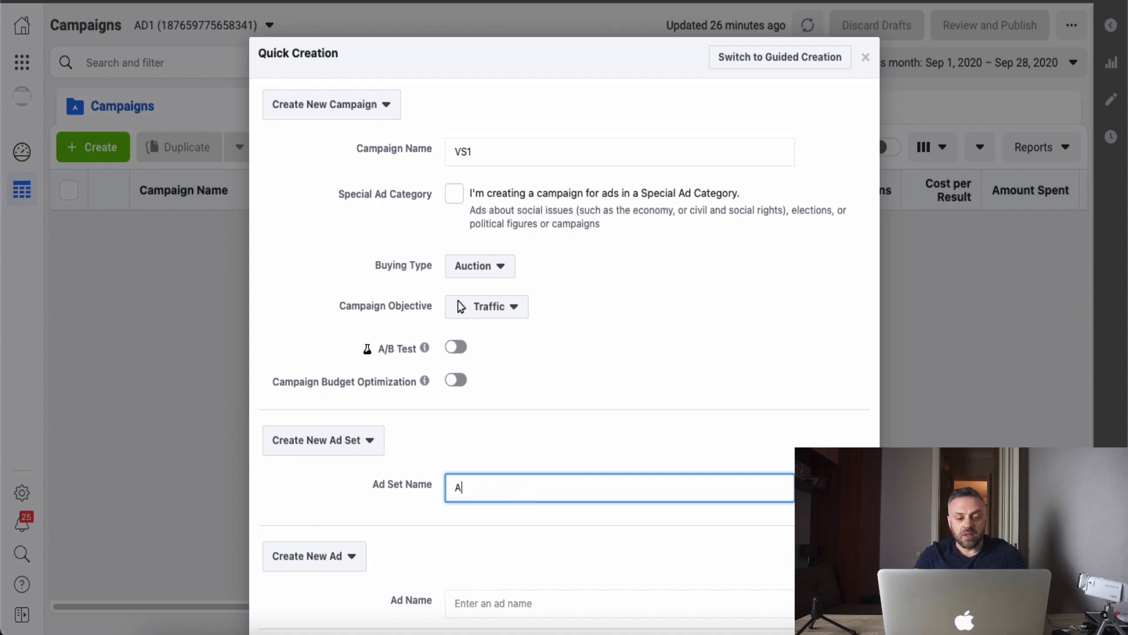
type("DS1")
Name the new ad AD1 and save the campaign, ad set and ad to draft
left_click(526, 604)
type("AD")
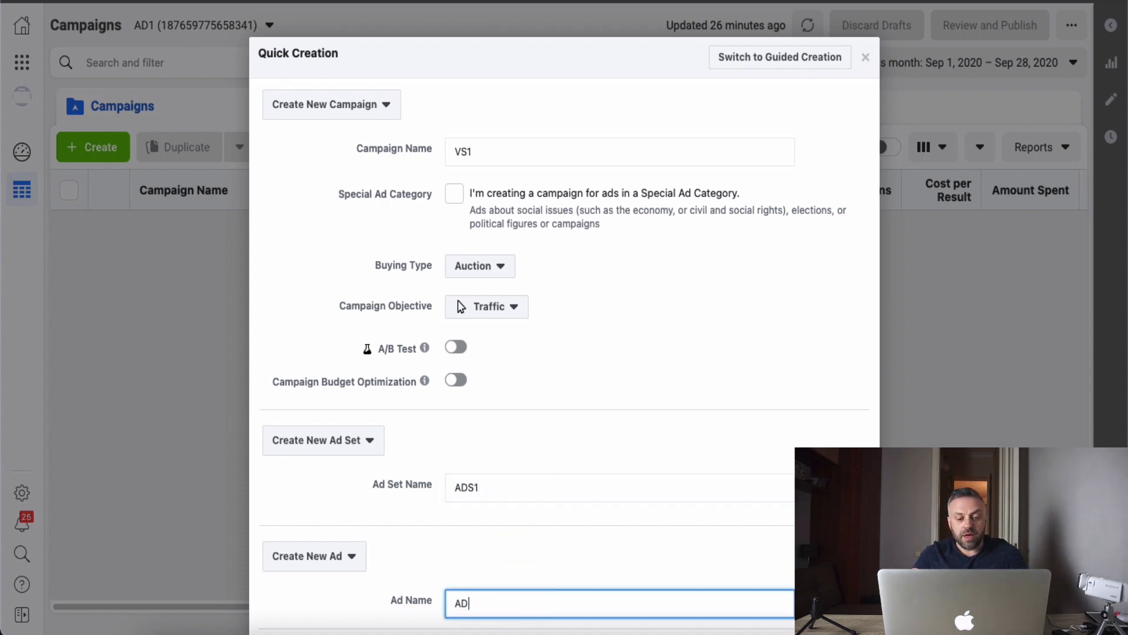
type("1")
scroll(604, 473, "down", 3)
left_click(824, 584)
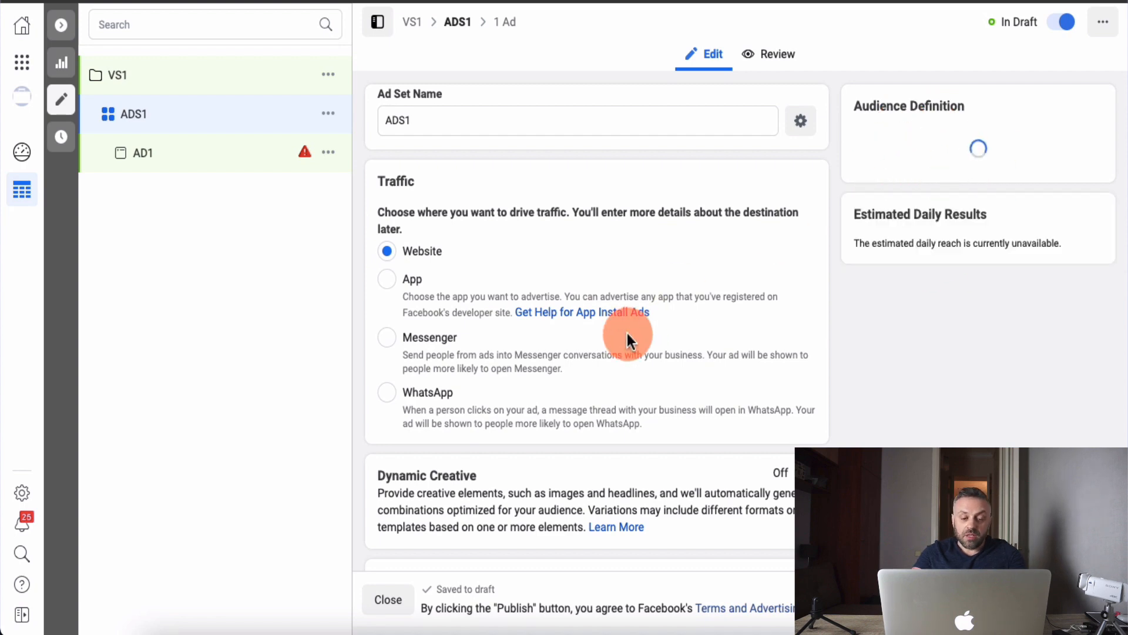
Set the daily budget of the ADS1 ad set to $10.00
scroll(627, 335, "down", 3)
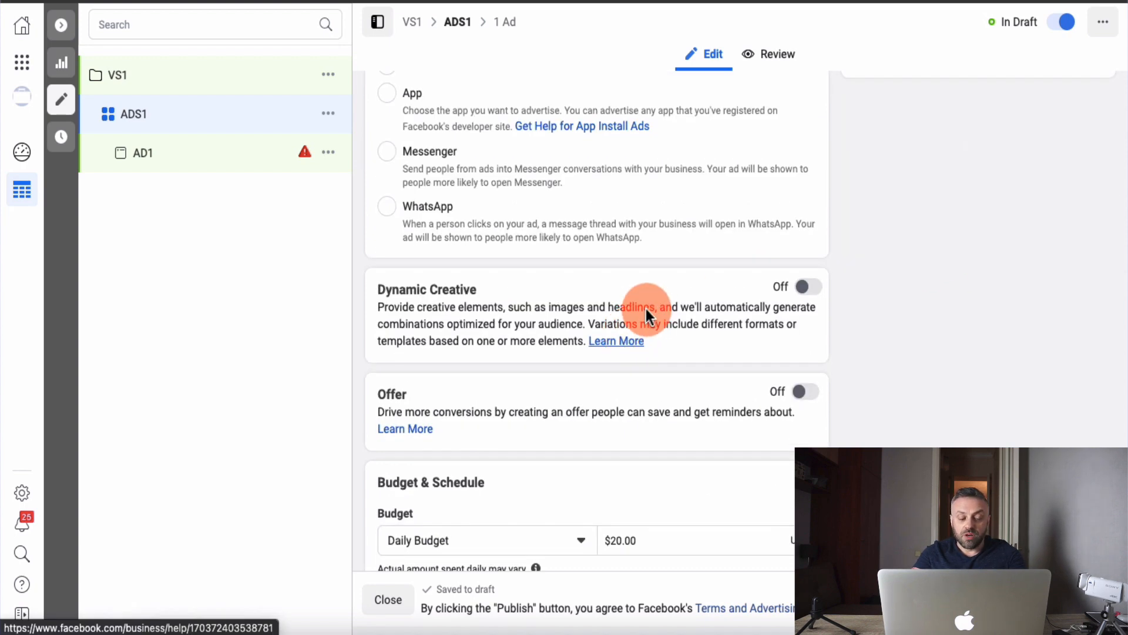
scroll(646, 308, "down", 3)
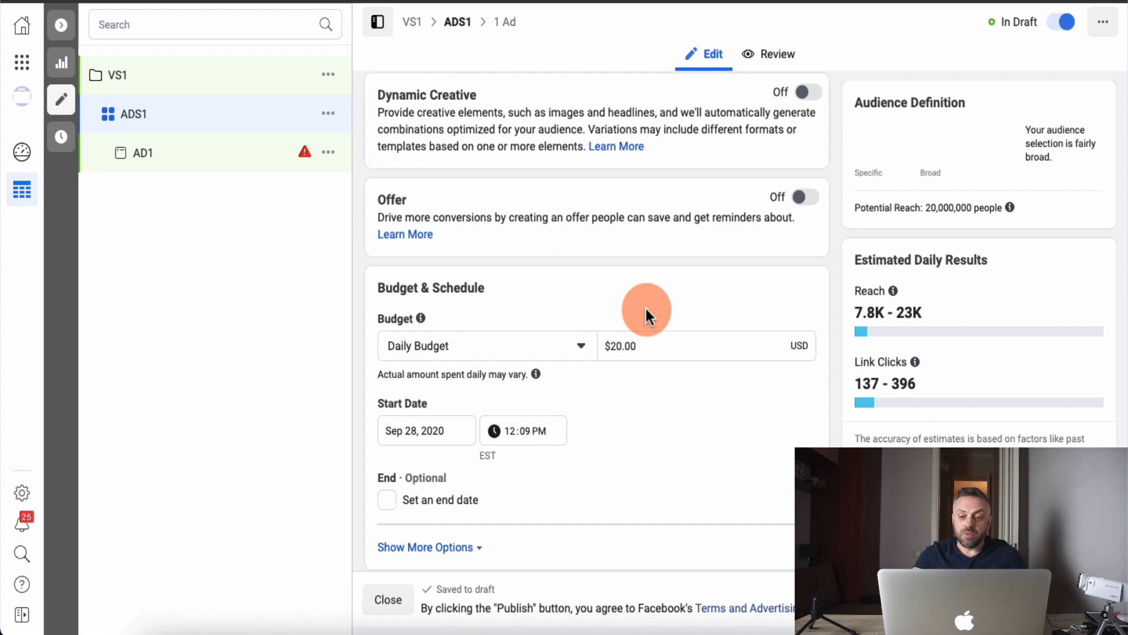
left_click(615, 346)
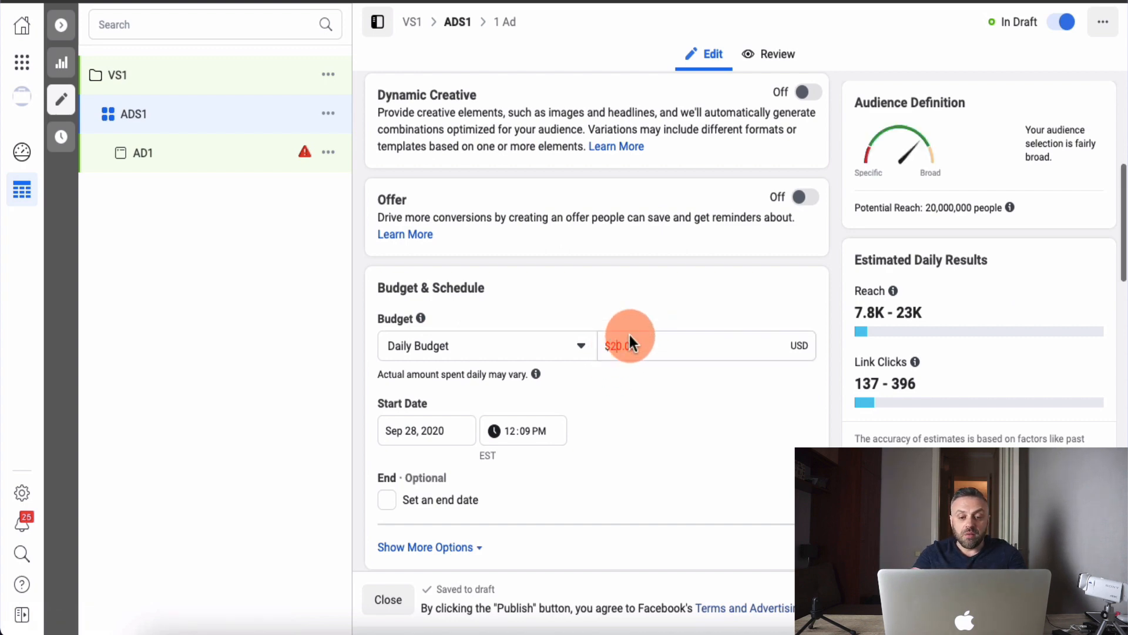
key("BackSpace")
type("1")
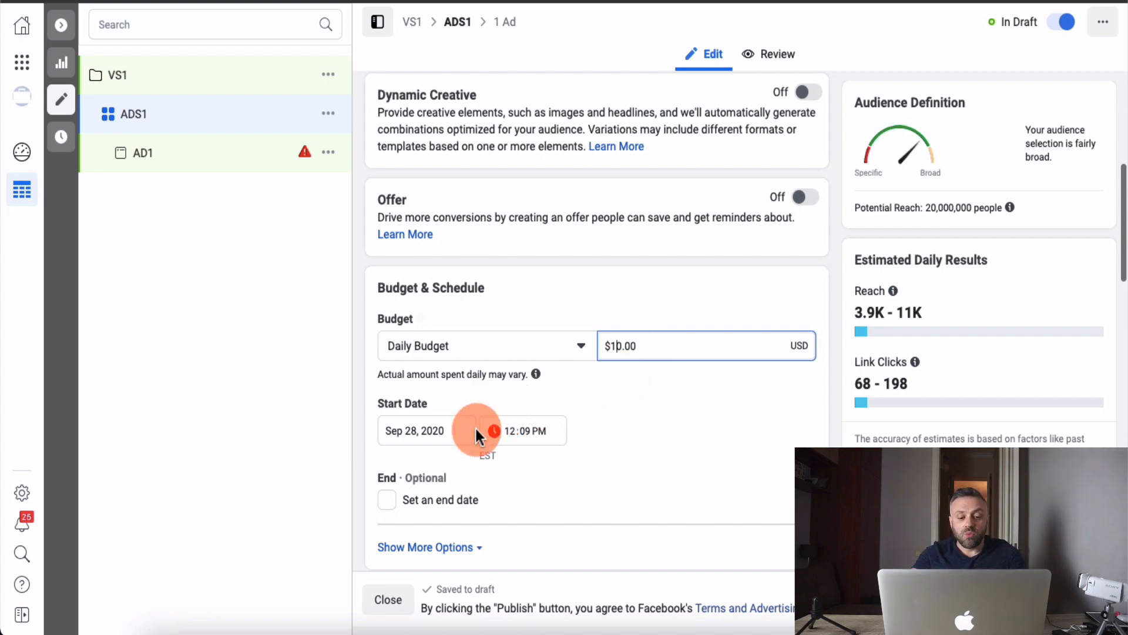
Schedule the ad set to start on Sep 29, 2020 at 12:00 AM
left_click(443, 432)
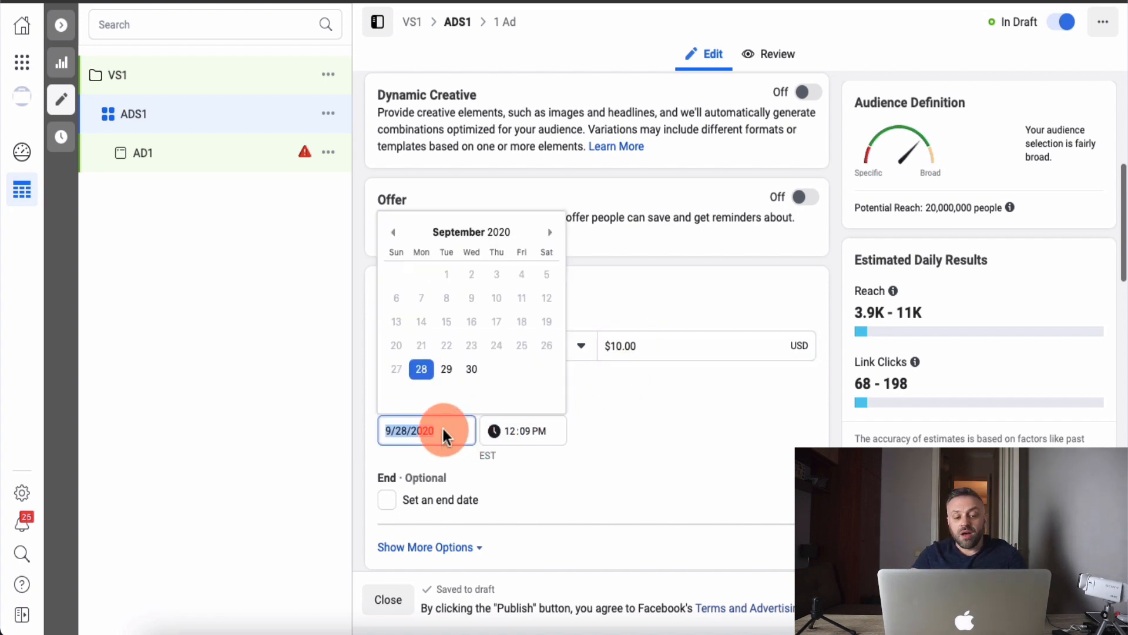
left_click(447, 368)
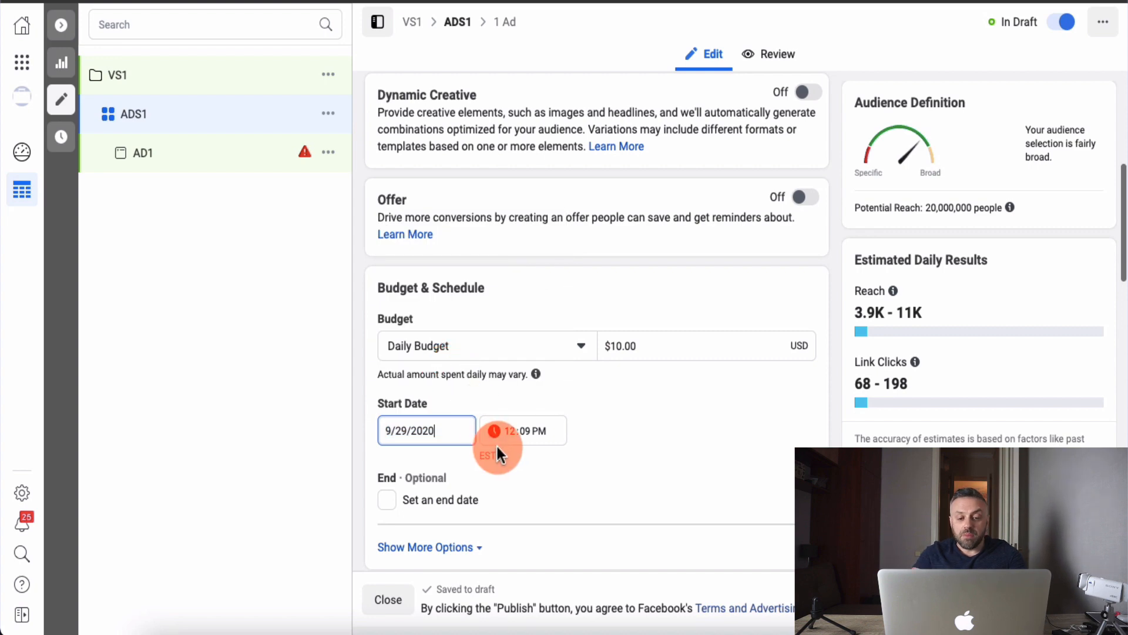
left_click(510, 432)
type("0")
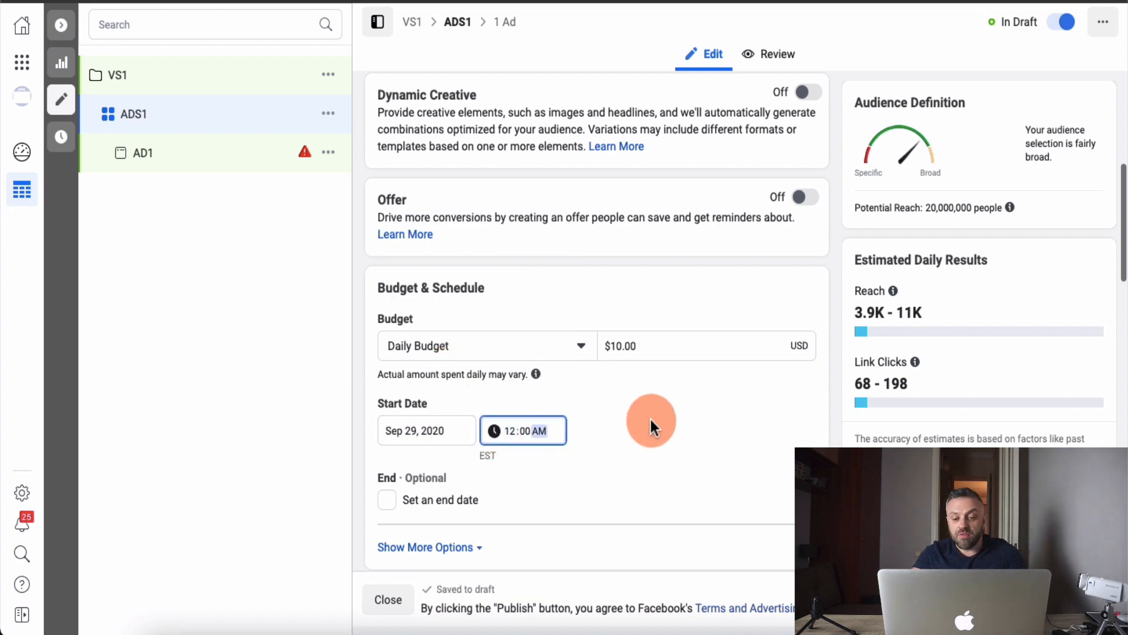
left_click(1060, 221)
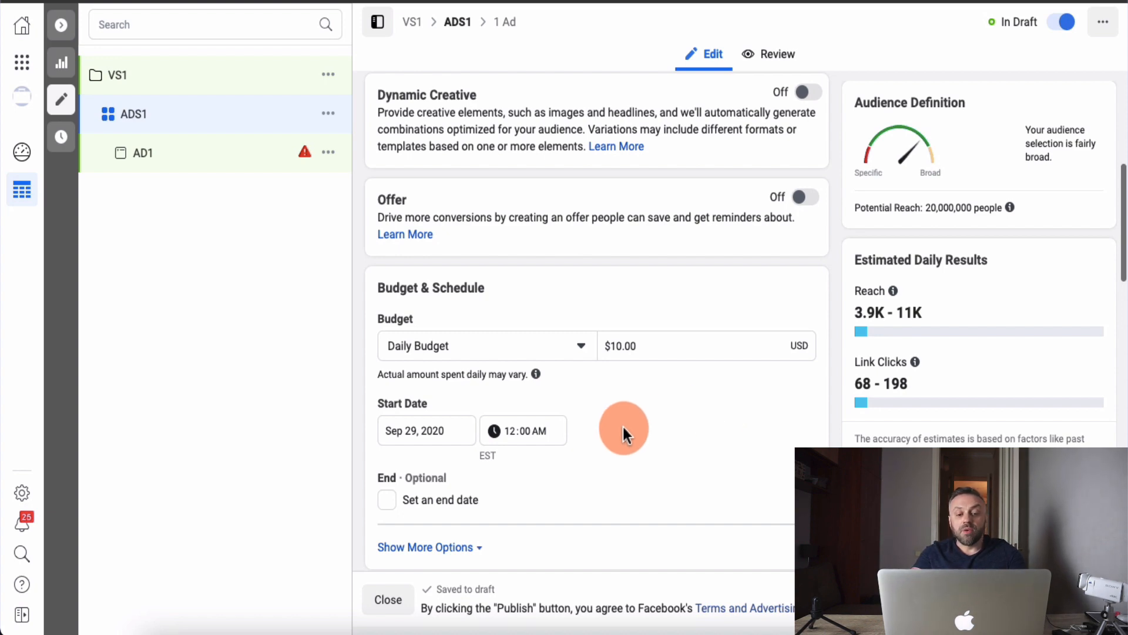
scroll(623, 425, "down", 5)
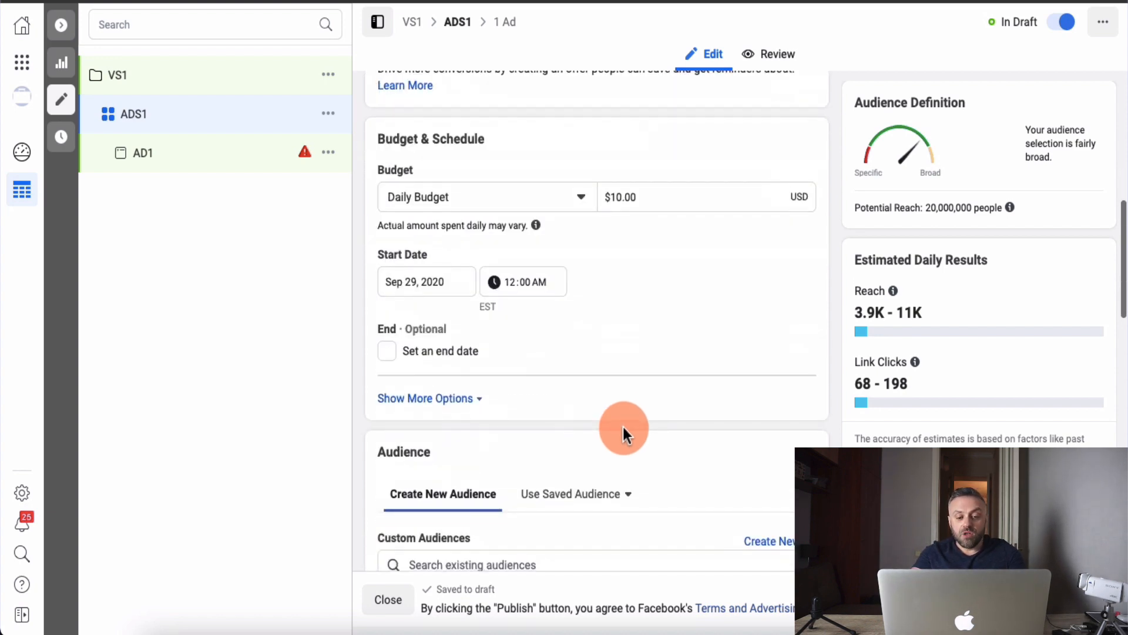
scroll(623, 426, "down", 1)
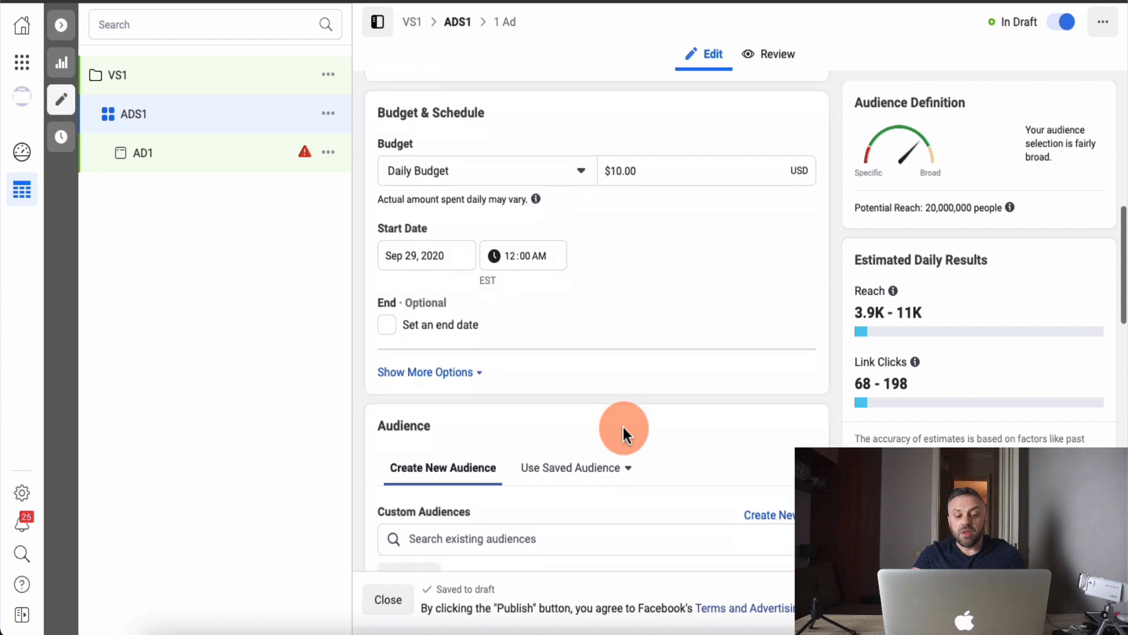
scroll(623, 427, "down", 2)
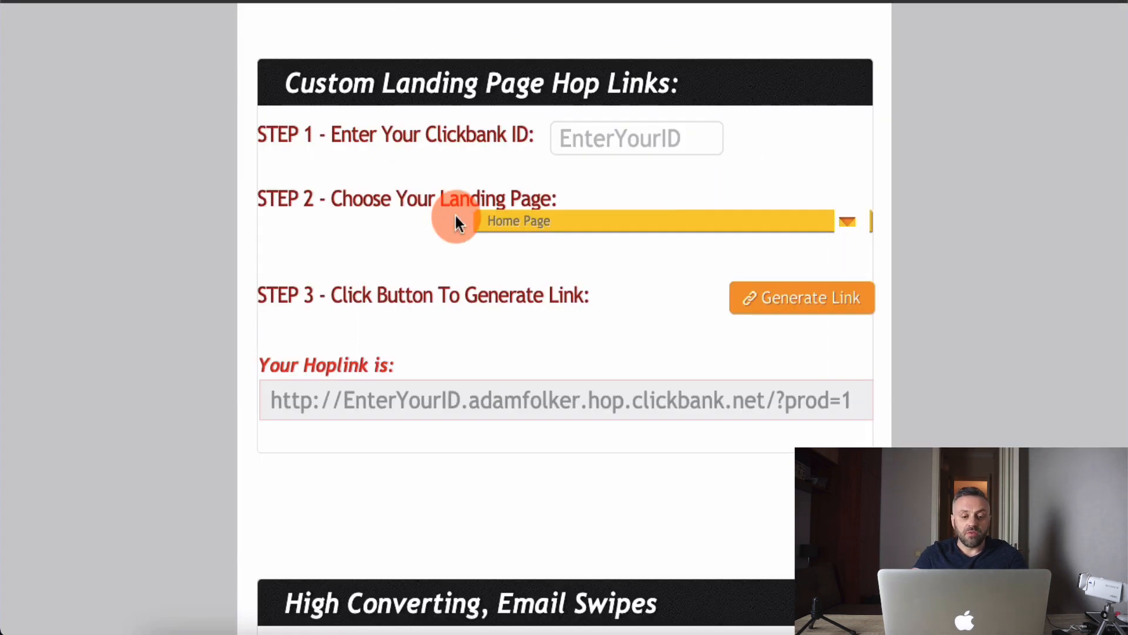
Examine the Vert Shock affiliate page, its ClickBank marketplace listing and its sales page to judge whom the offer targets
scroll(456, 223, "up", 5)
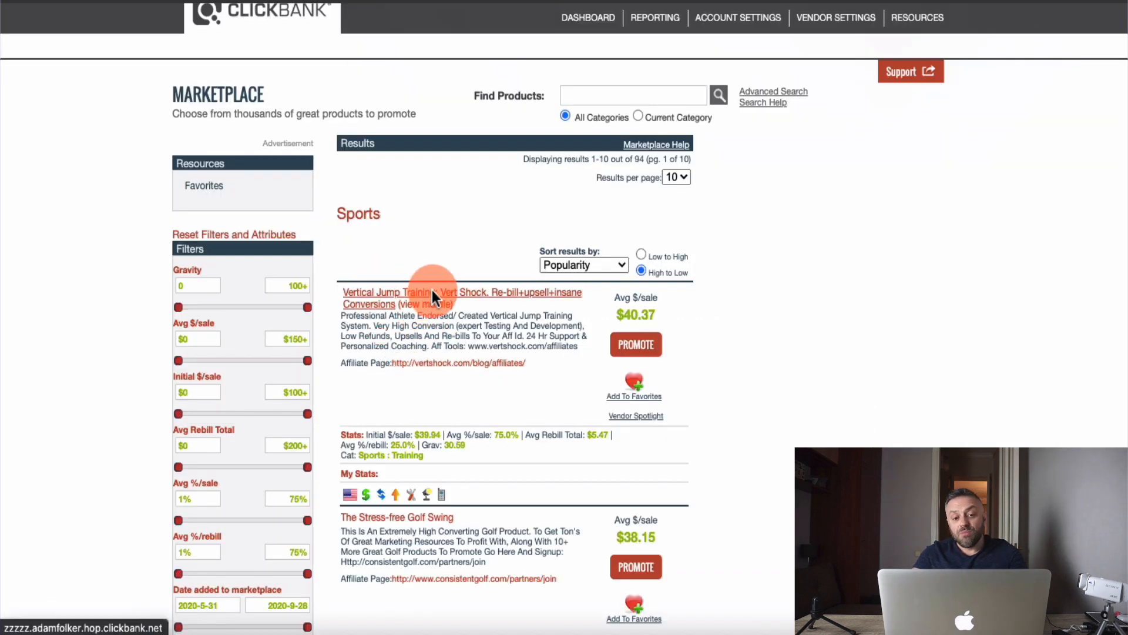
key("ctrl+Tab")
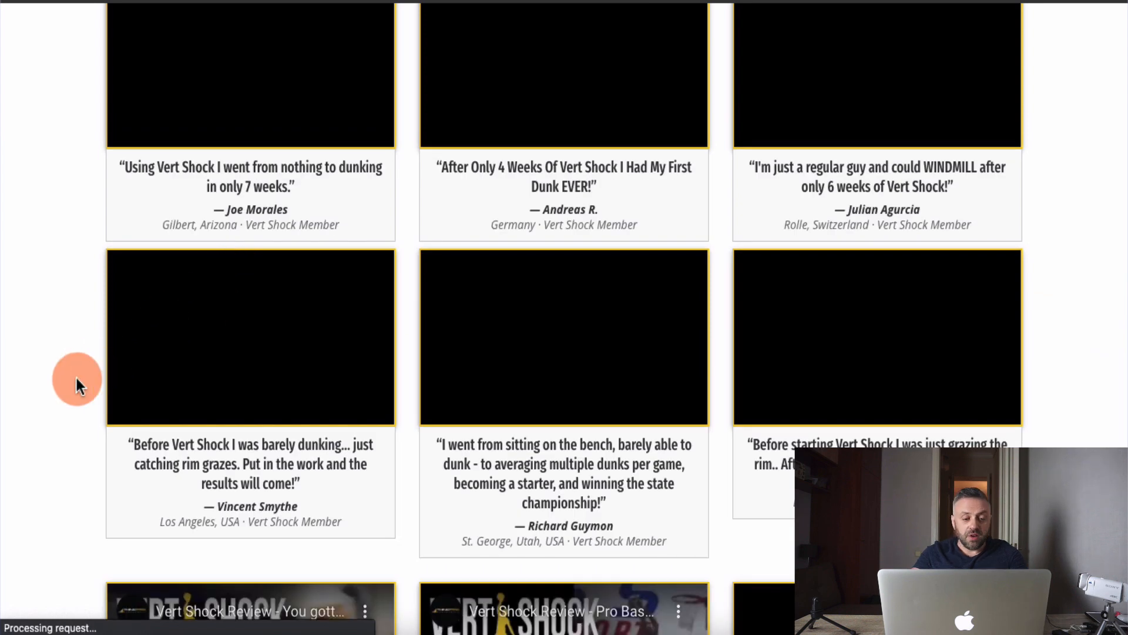
scroll(76, 378, "down", 12)
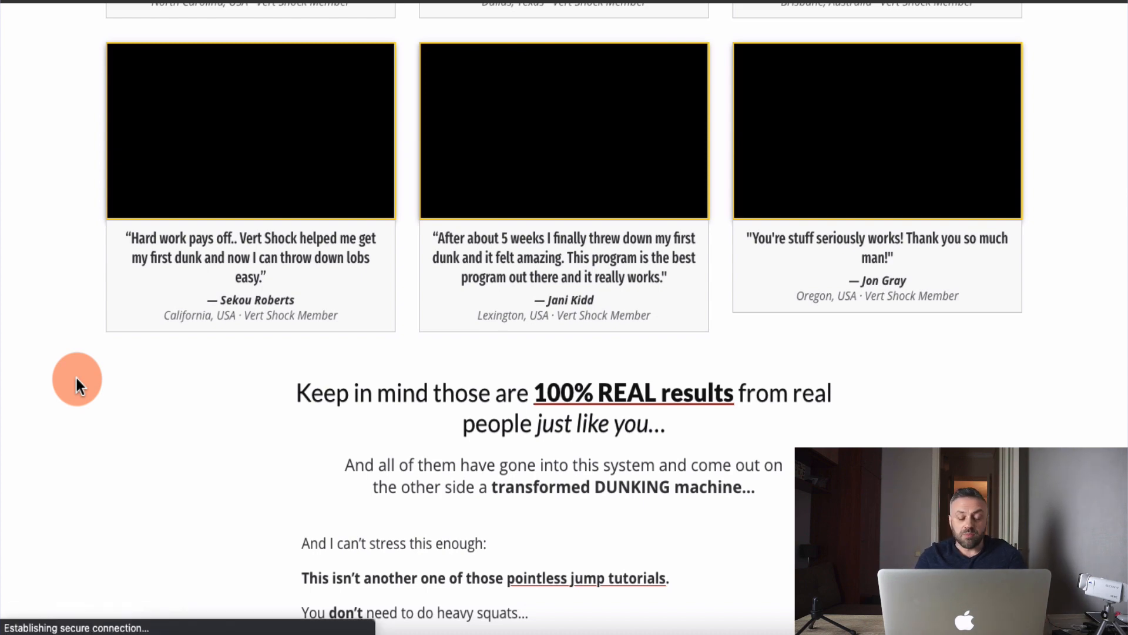
scroll(76, 377, "down", 10)
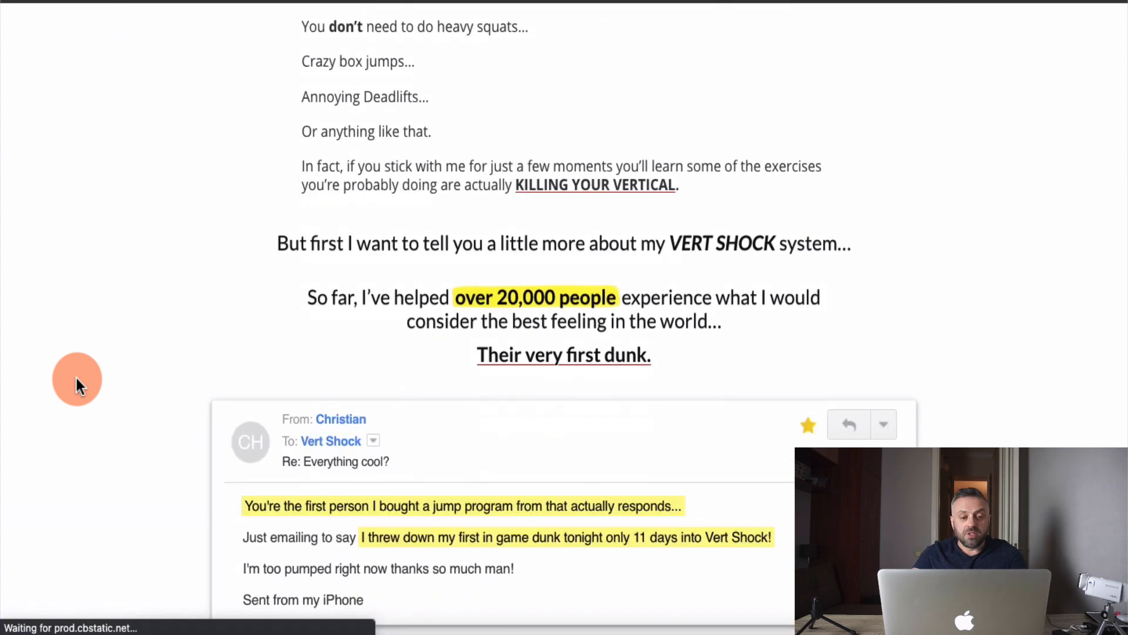
scroll(76, 378, "up", 15)
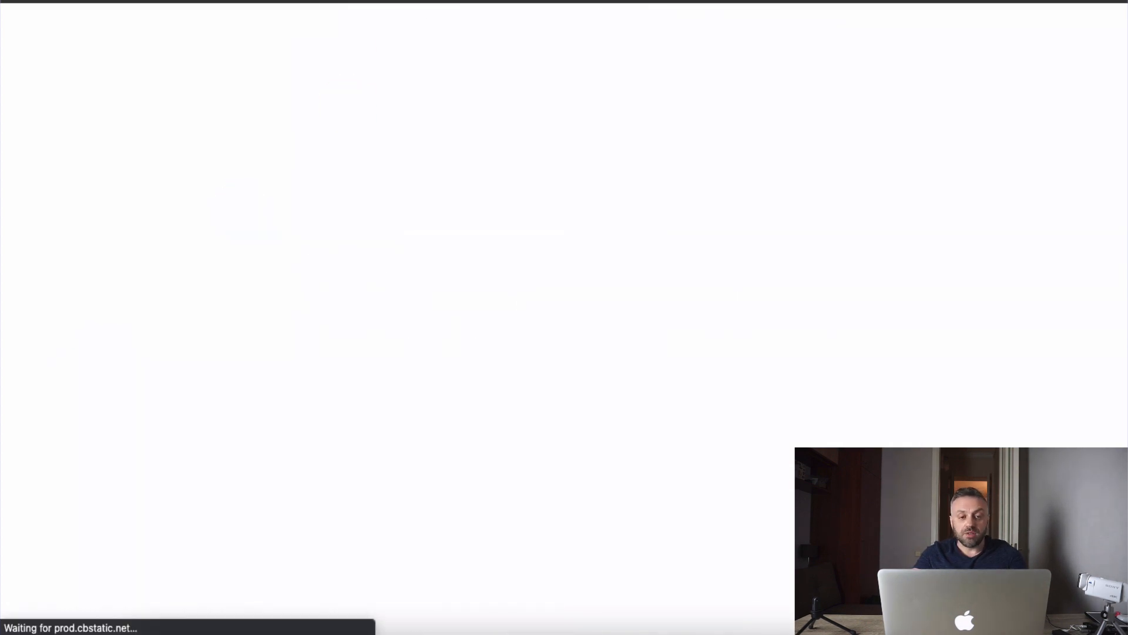
scroll(222, 280, "down", 10)
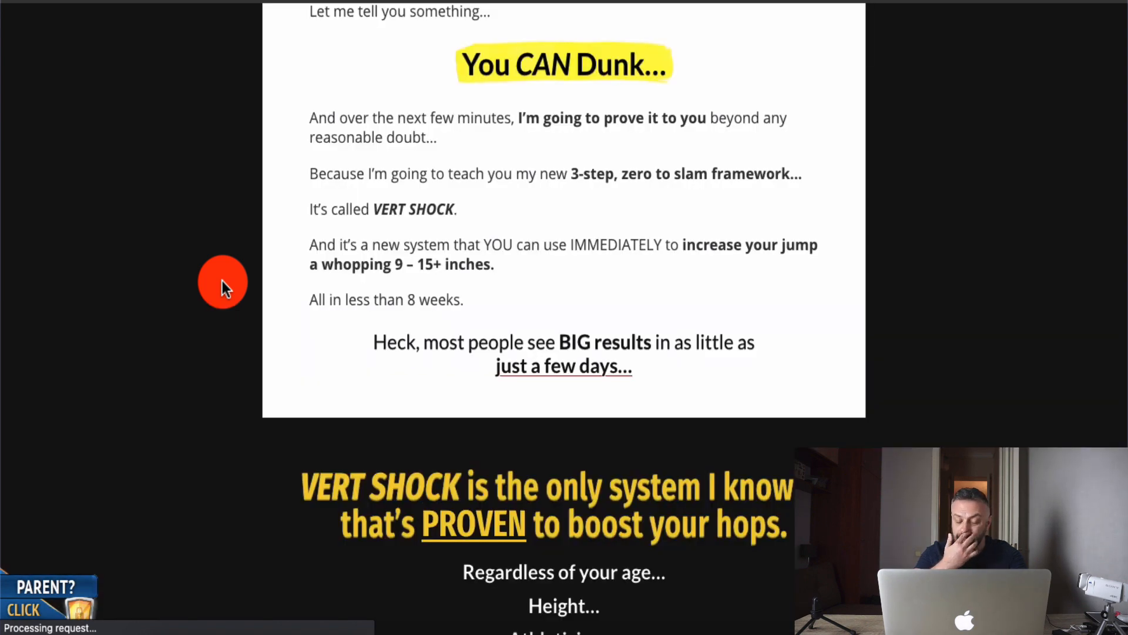
scroll(222, 281, "down", 10)
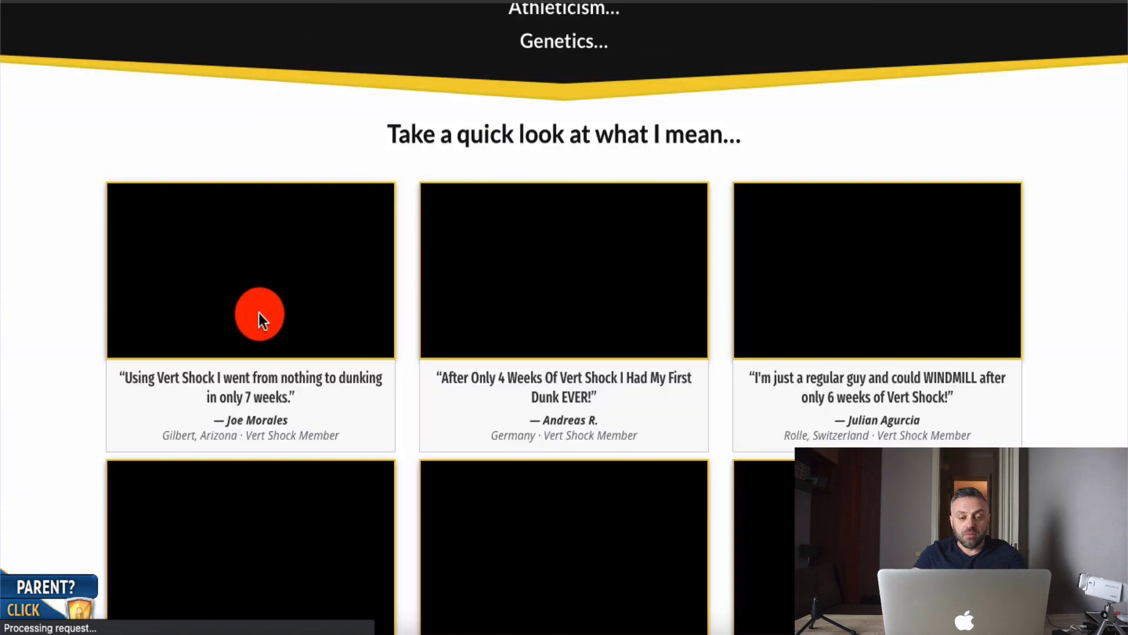
scroll(101, 345, "down", 6)
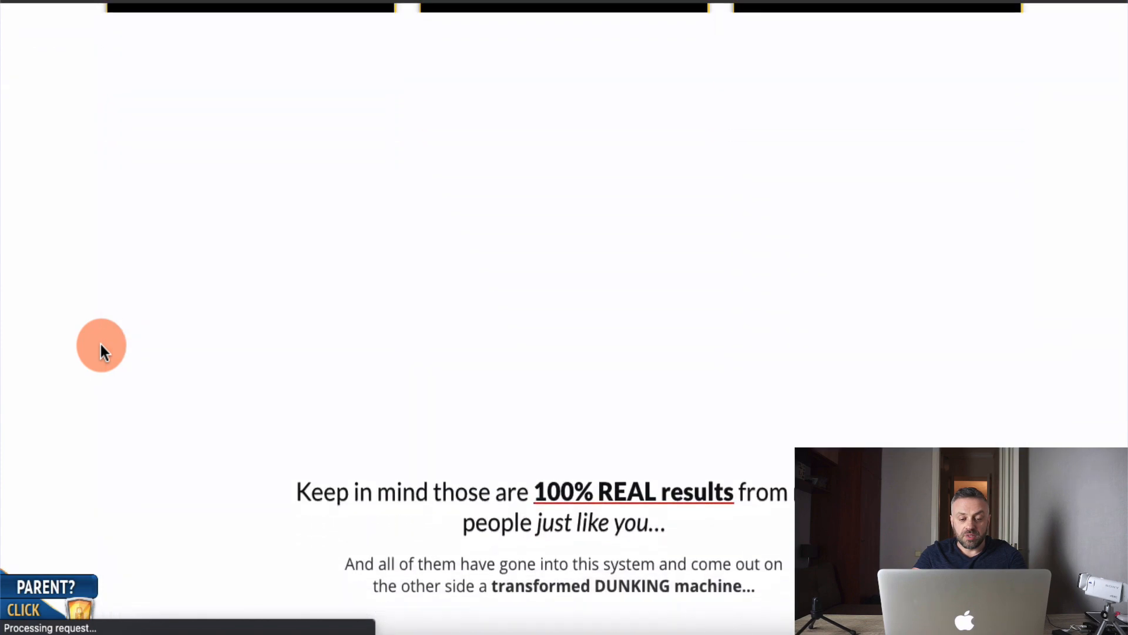
scroll(101, 343, "down", 15)
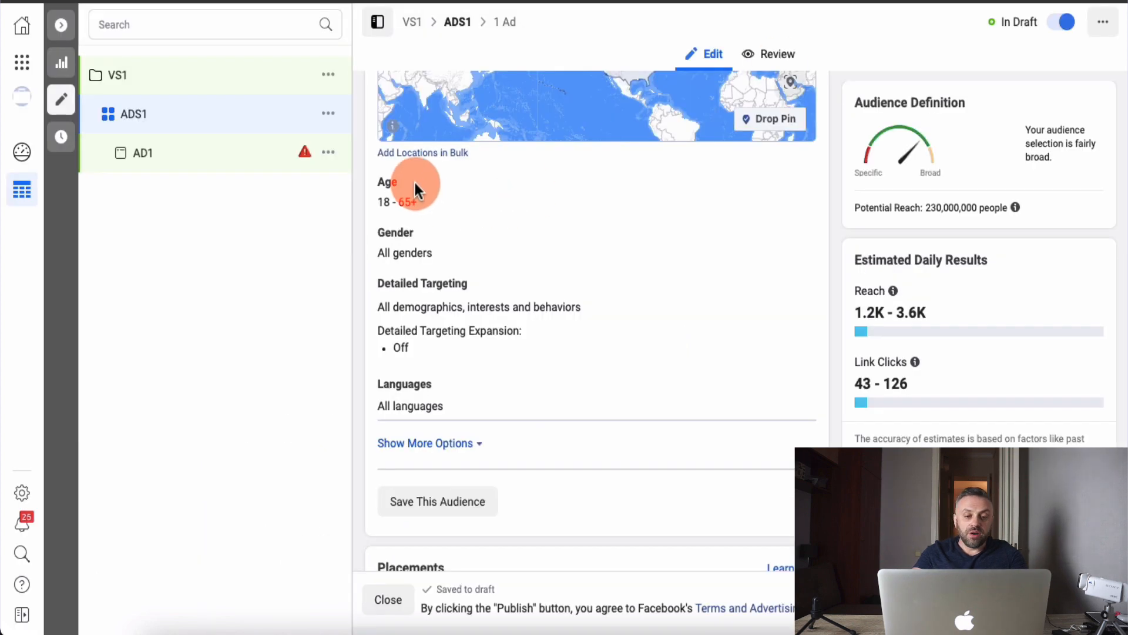
Limit the audience of the ADS1 ad set to ages 18 to 30
mouse_move(451, 188)
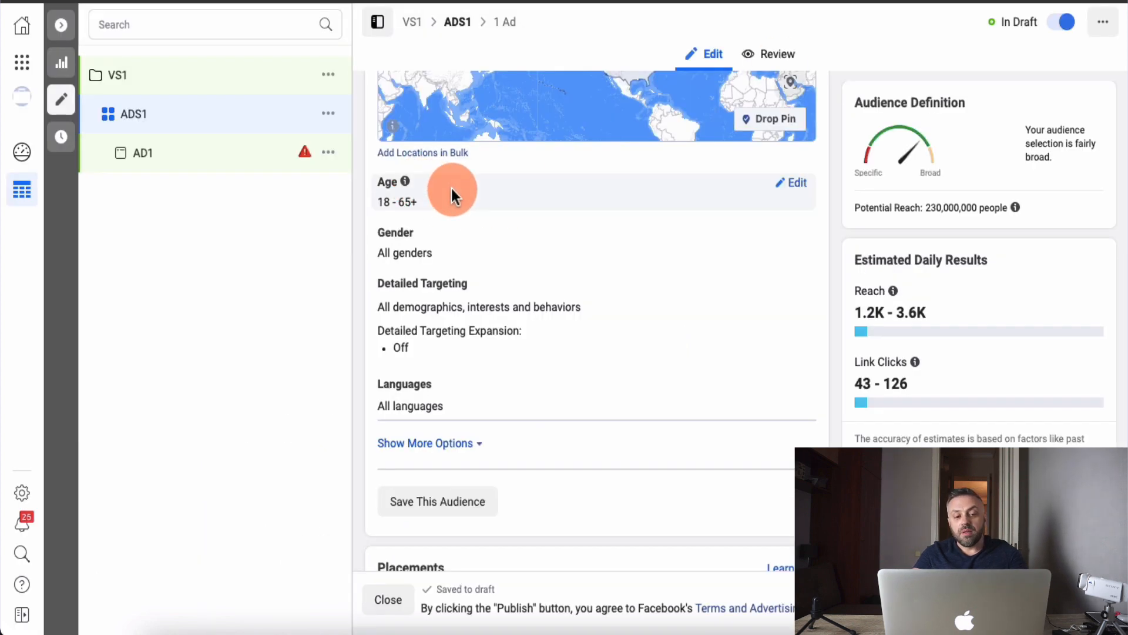
left_click(797, 183)
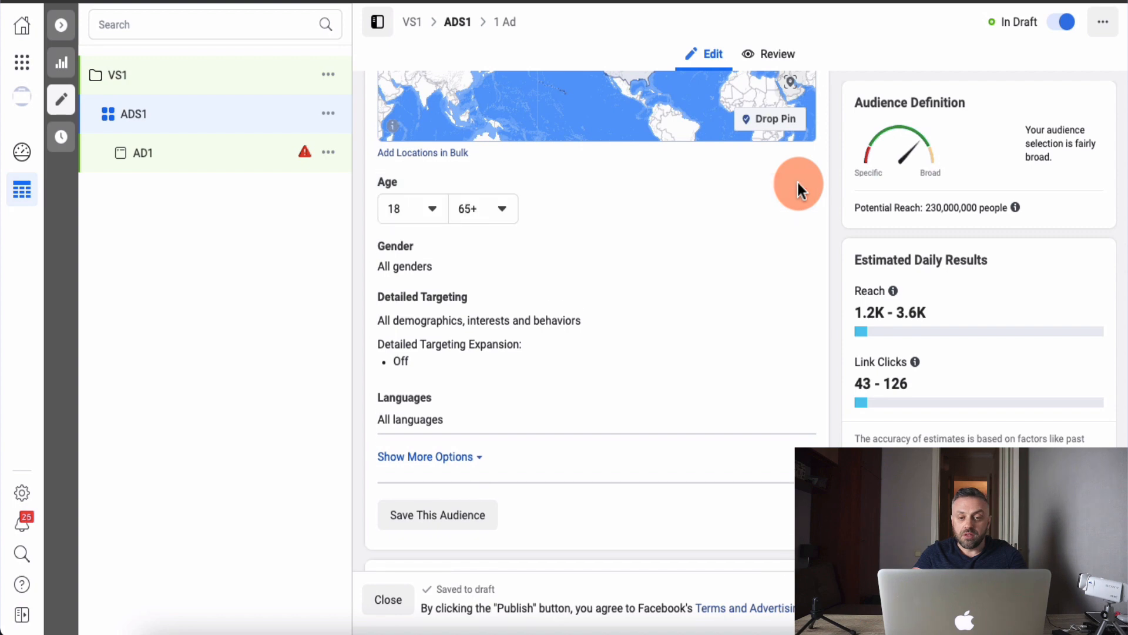
left_click(500, 209)
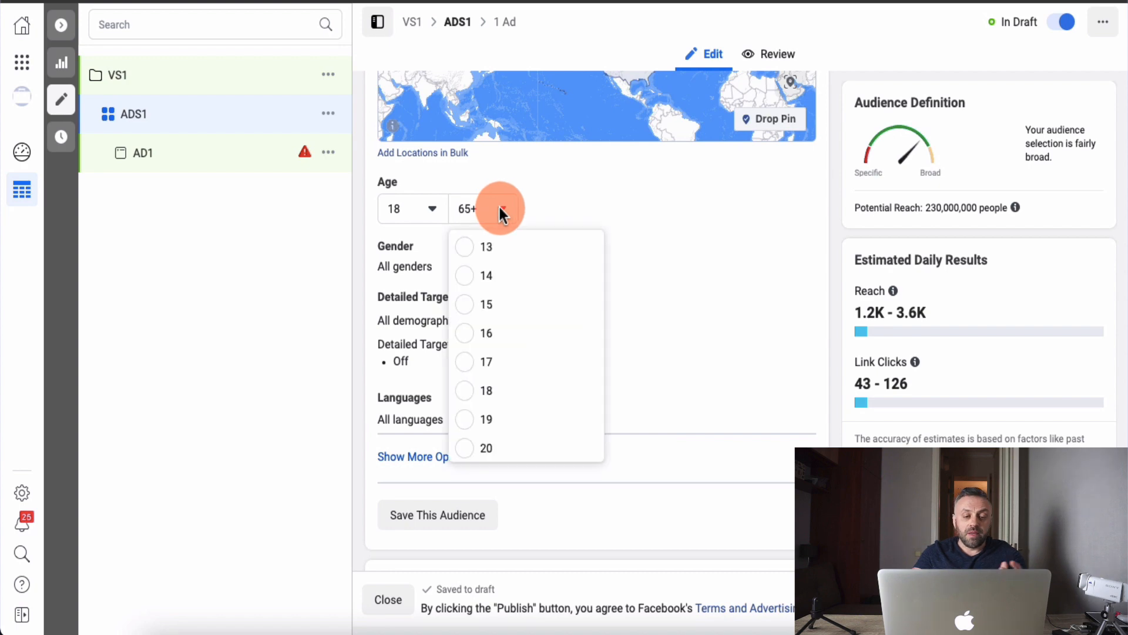
scroll(501, 359, "up", 15)
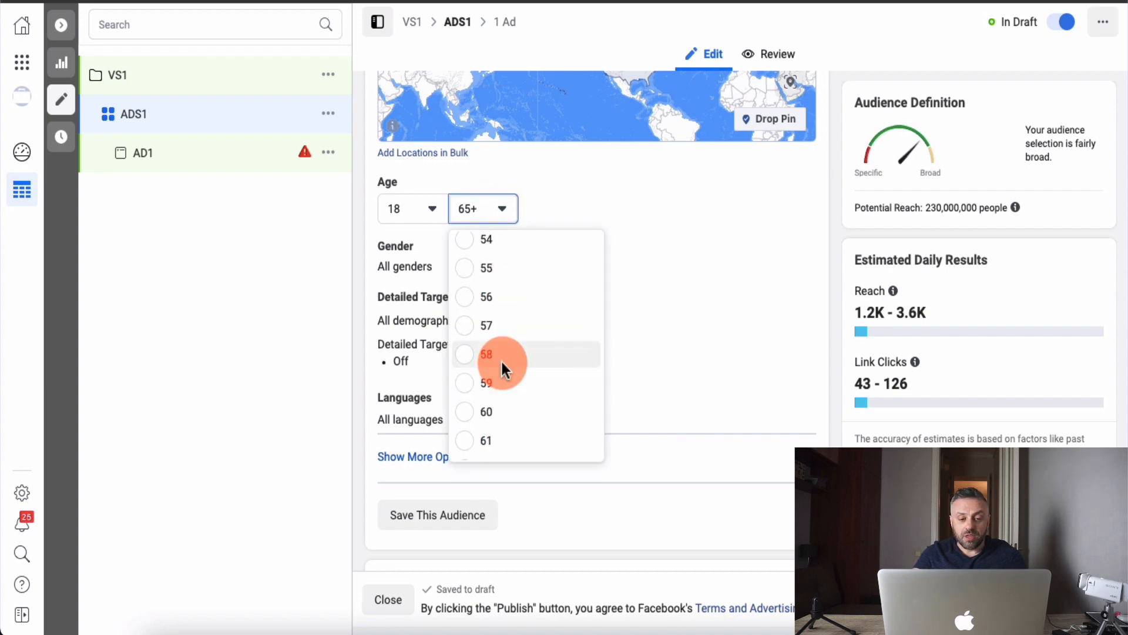
scroll(501, 359, "up", 2)
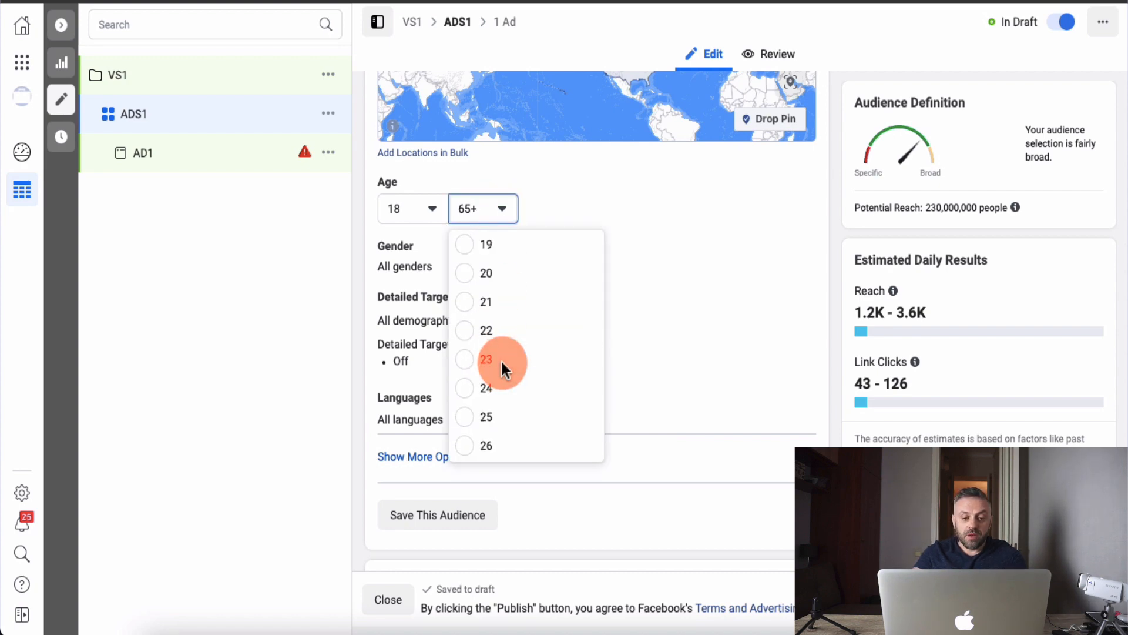
scroll(501, 358, "down", 5)
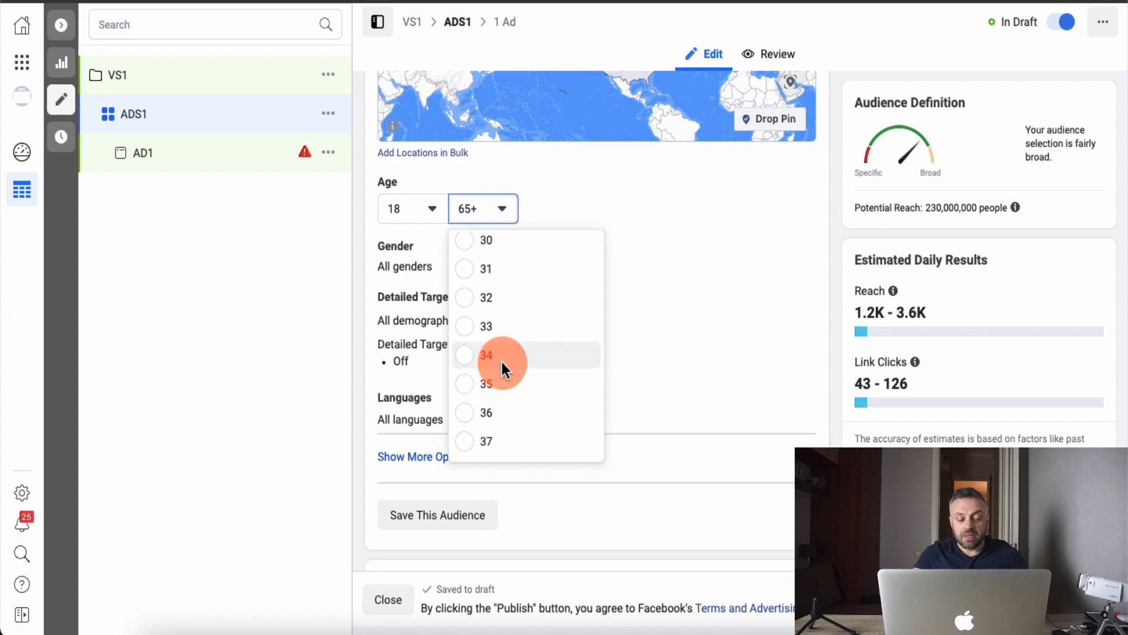
left_click(477, 240)
scroll(767, 153, "down", 2)
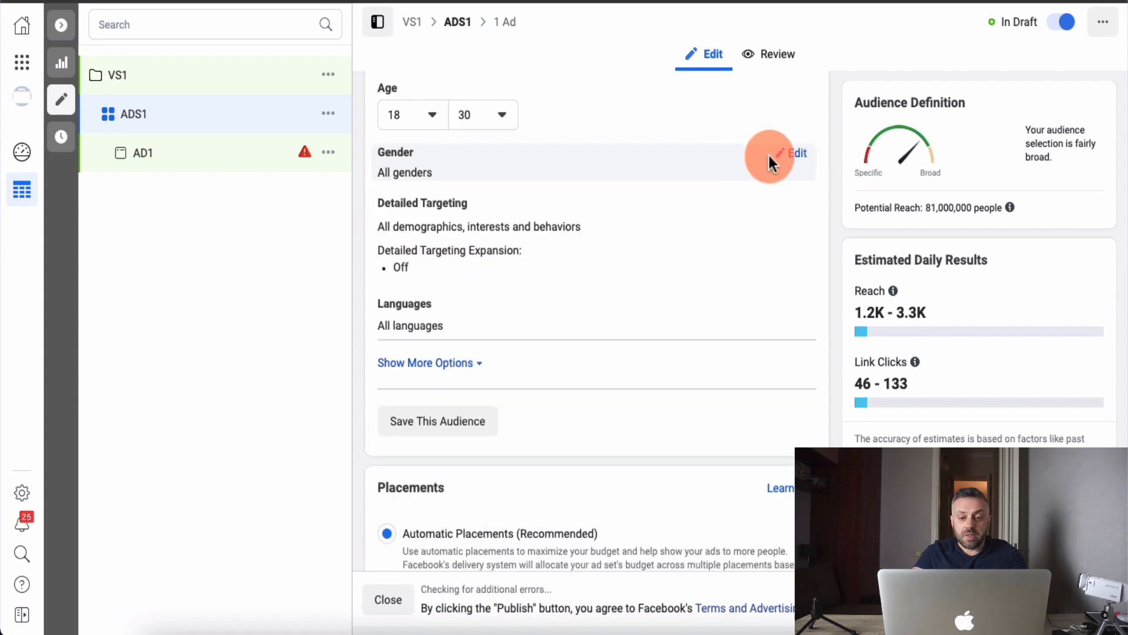
Restrict the gender of the ADS1 audience to men
left_click(798, 153)
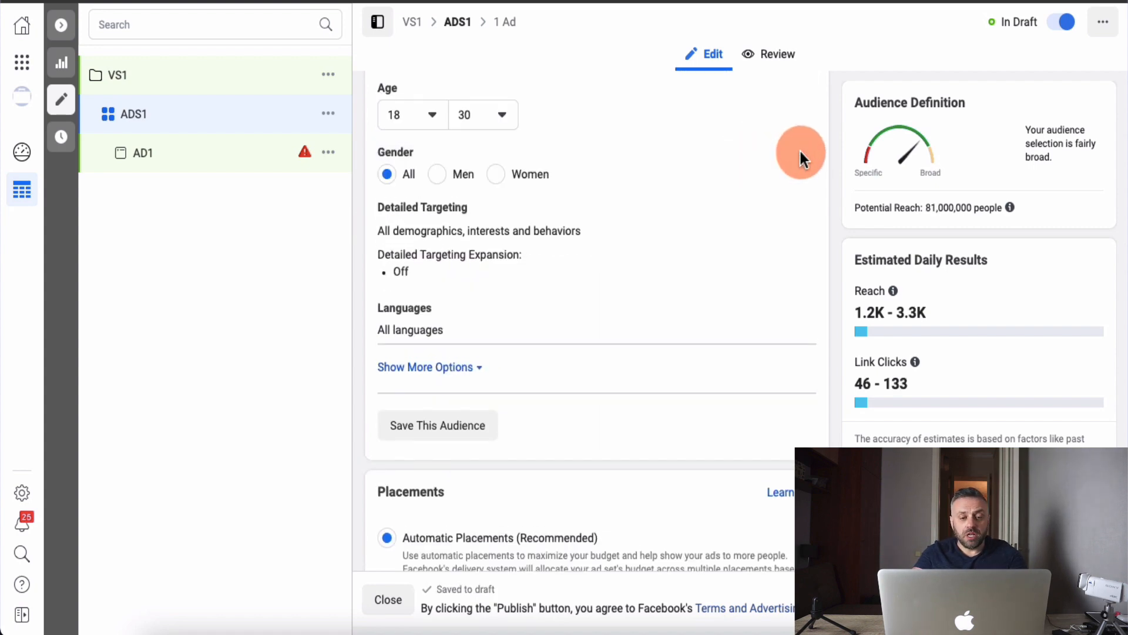
left_click(439, 175)
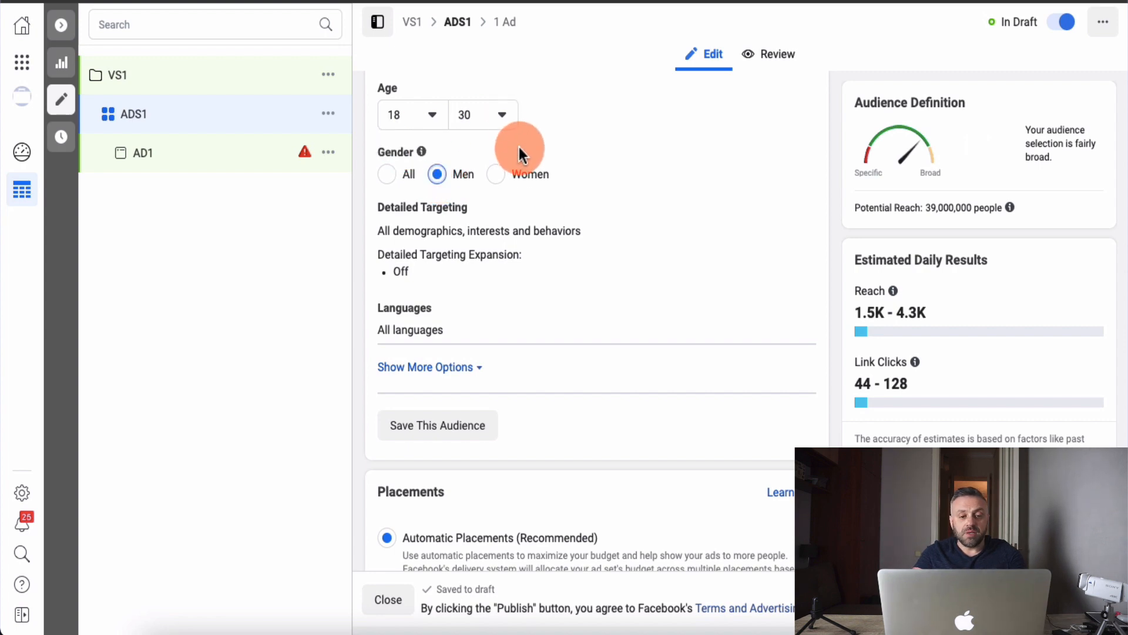
Add the Basketball interest to the detailed targeting of the ADS1 audience
mouse_move(536, 276)
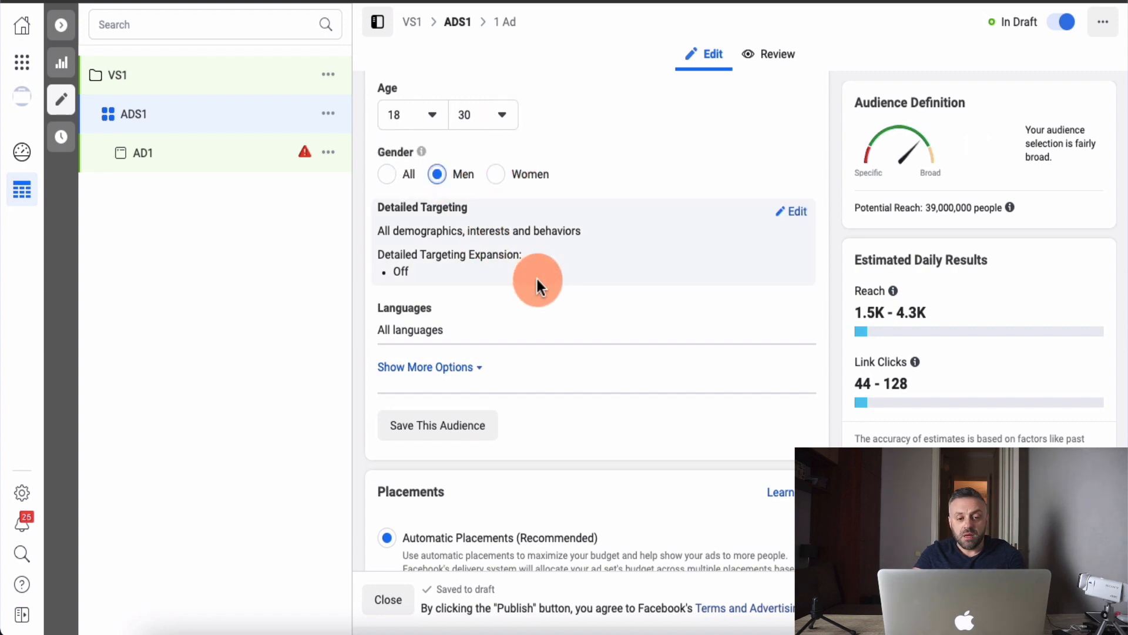
left_click(797, 220)
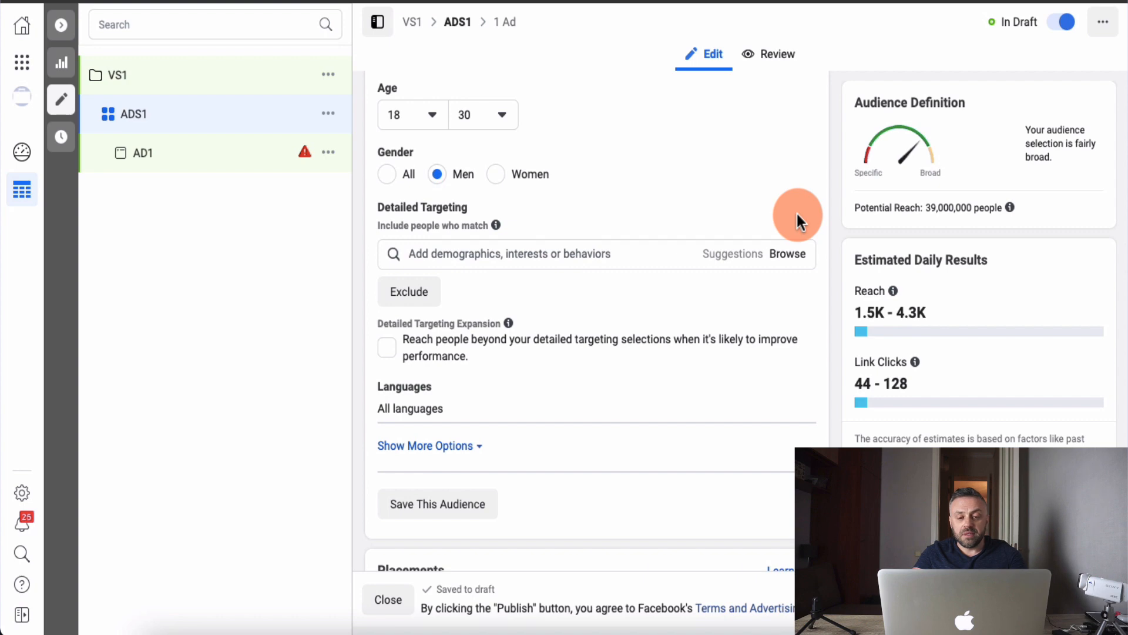
left_click(559, 254)
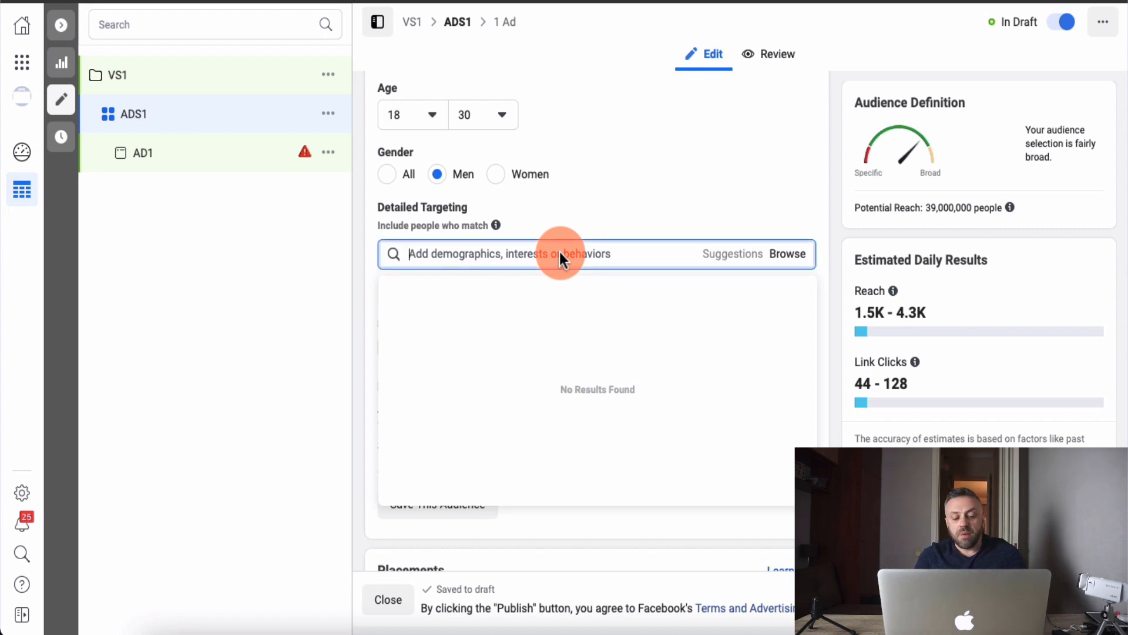
type("basketbal")
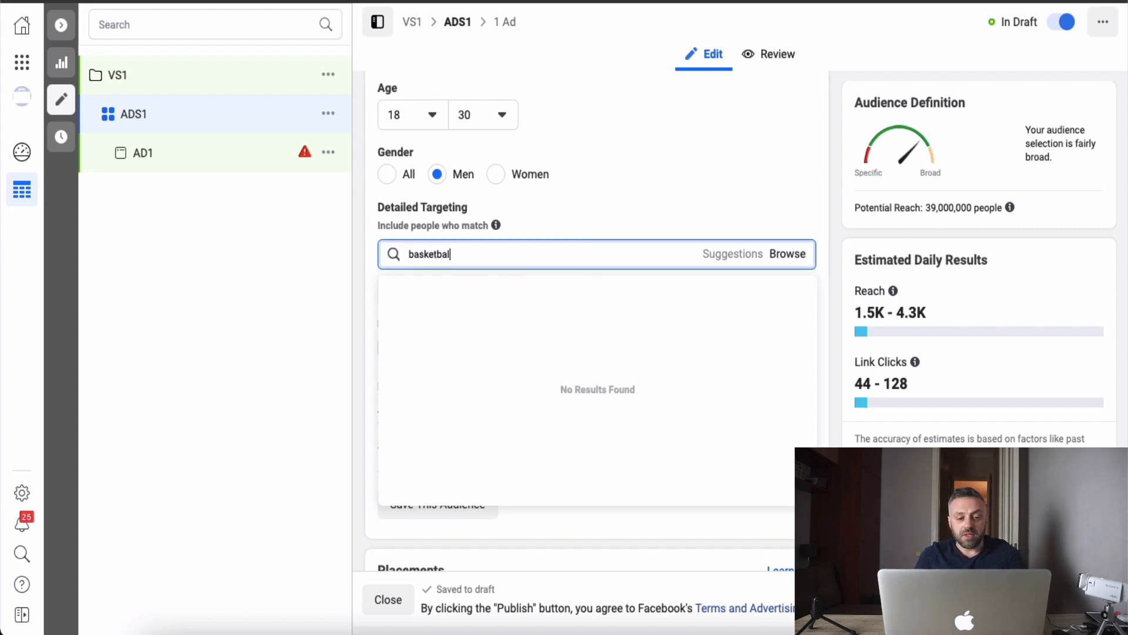
type("l")
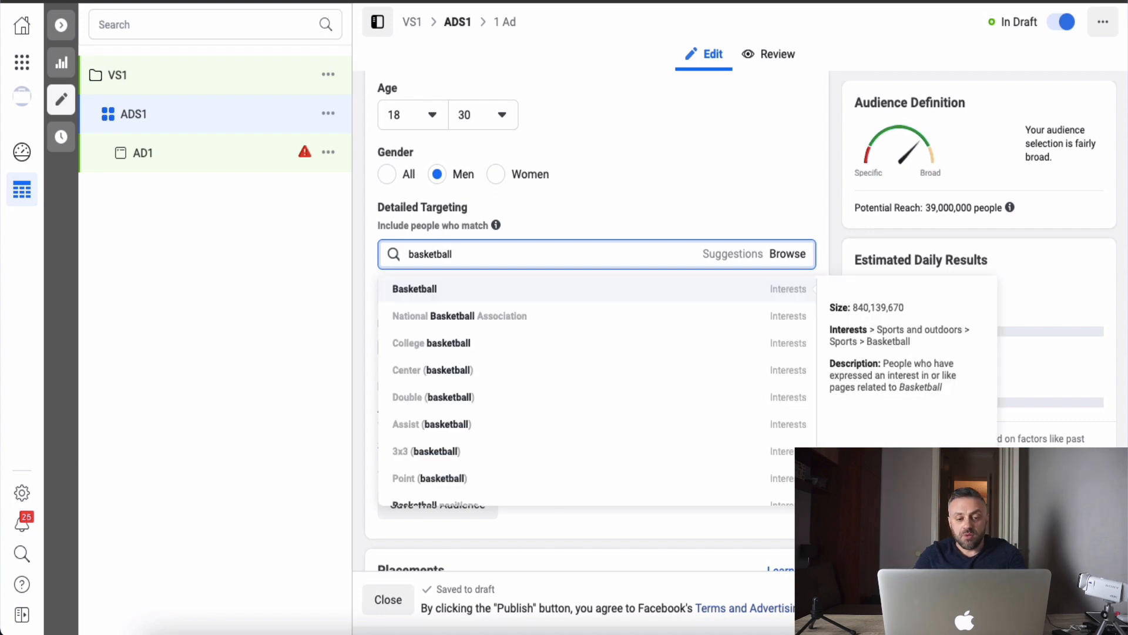
left_click(468, 291)
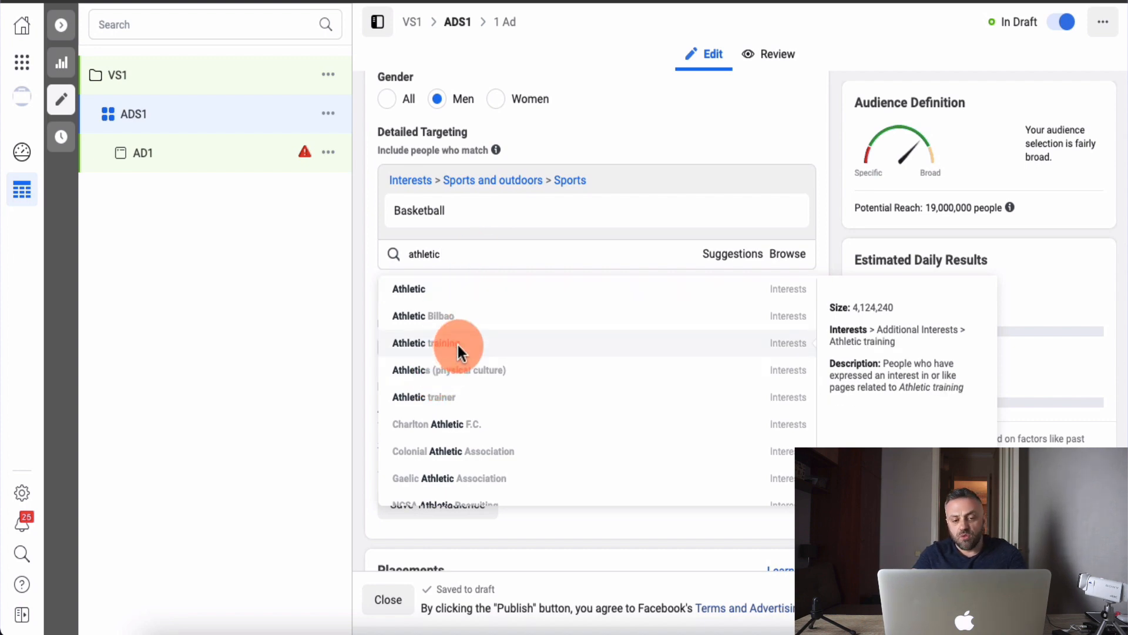
left_click(457, 344)
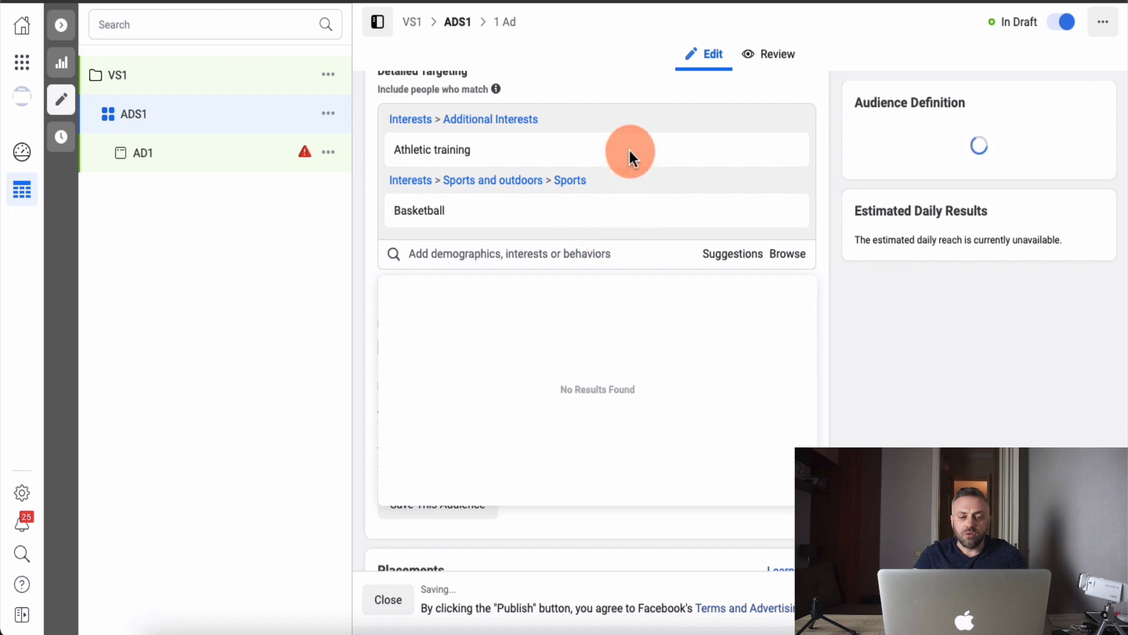
left_click(634, 179)
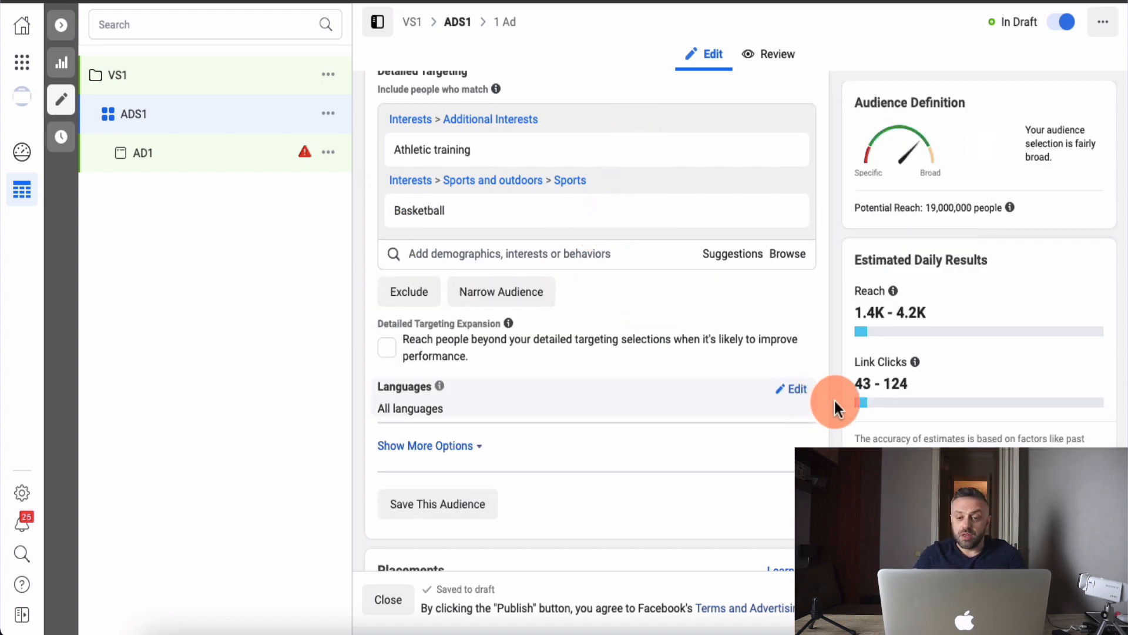
mouse_move(759, 147)
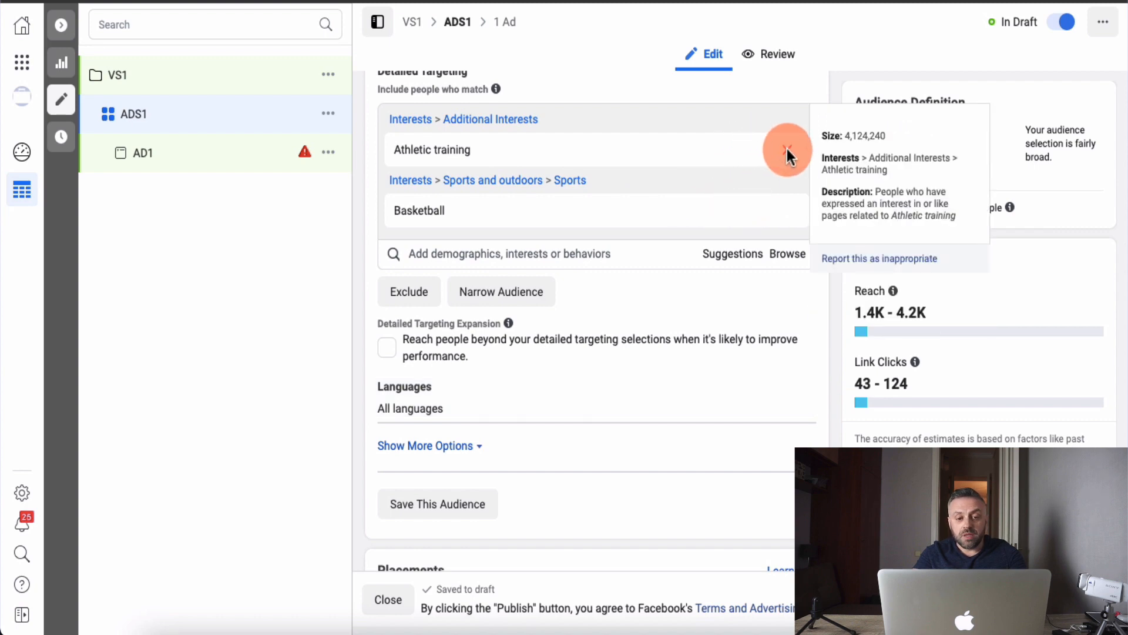
left_click(787, 149)
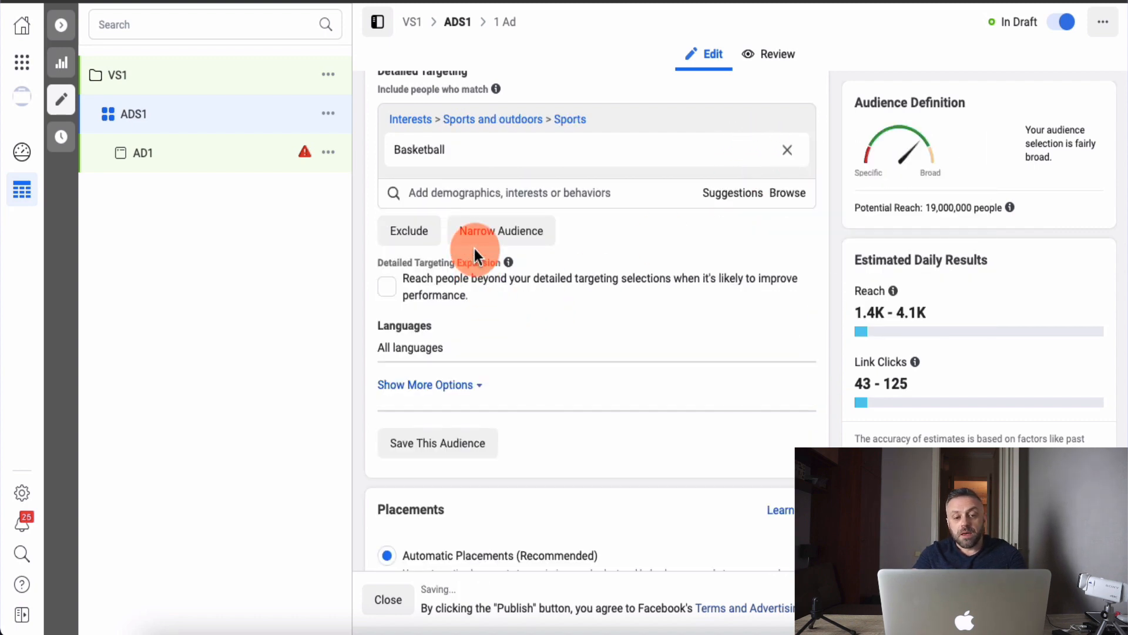
Narrow the Basketball audience to people who must also match the Athletic training interest
left_click(500, 236)
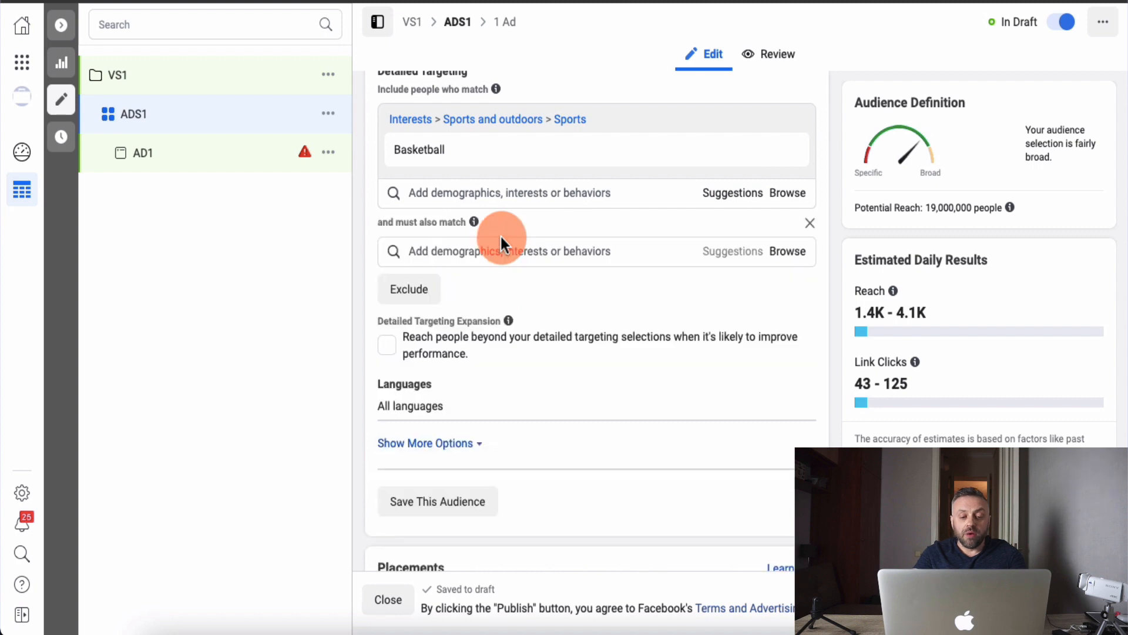
left_click(477, 255)
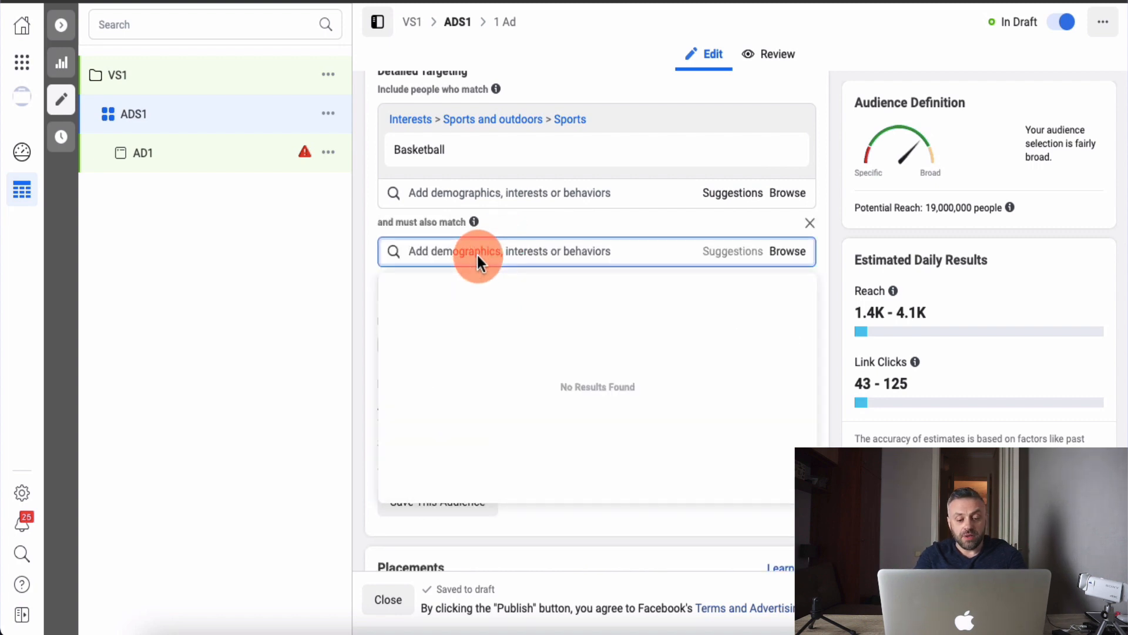
left_click(471, 340)
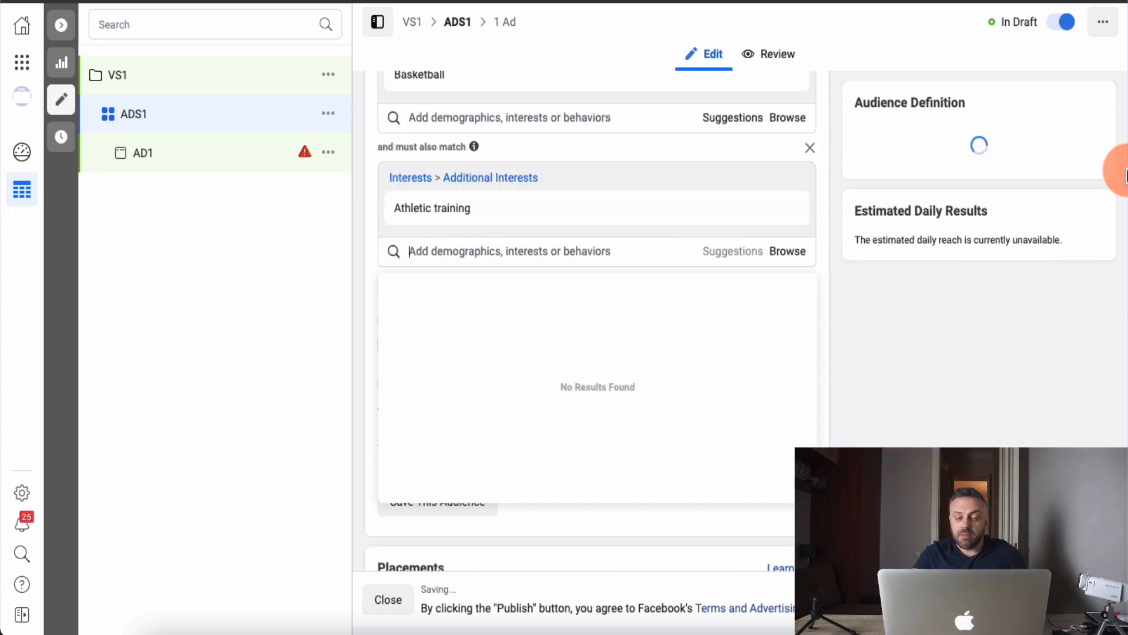
left_click(883, 140)
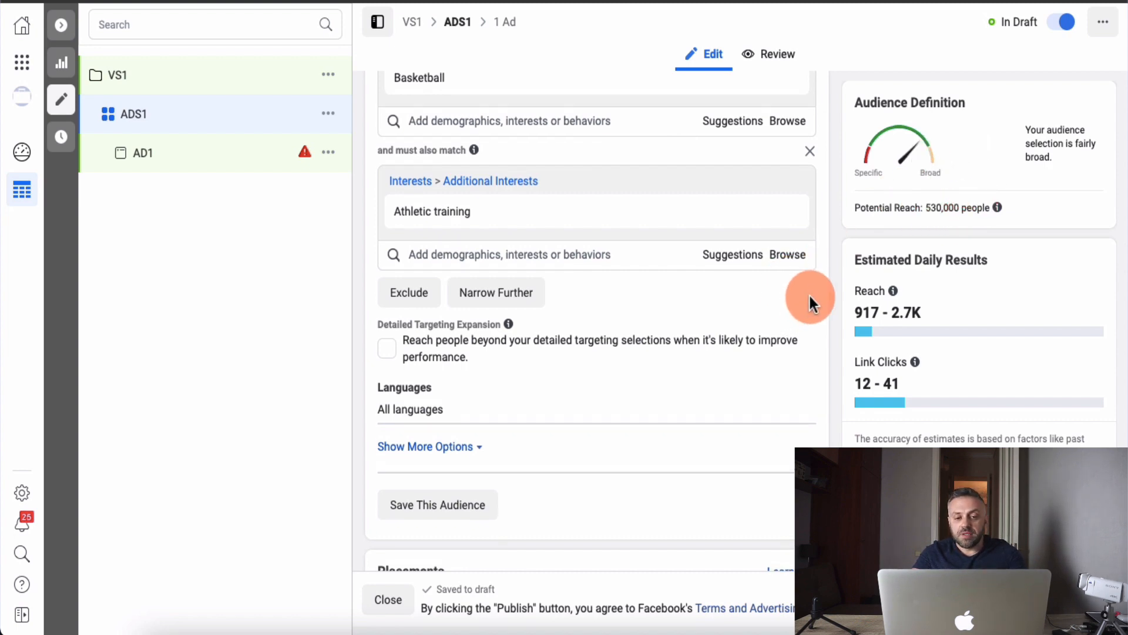
Add the suggested Physical fitness interest to the must-also-match group of the detailed targeting
scroll(809, 294, "up", 2)
left_click(732, 307)
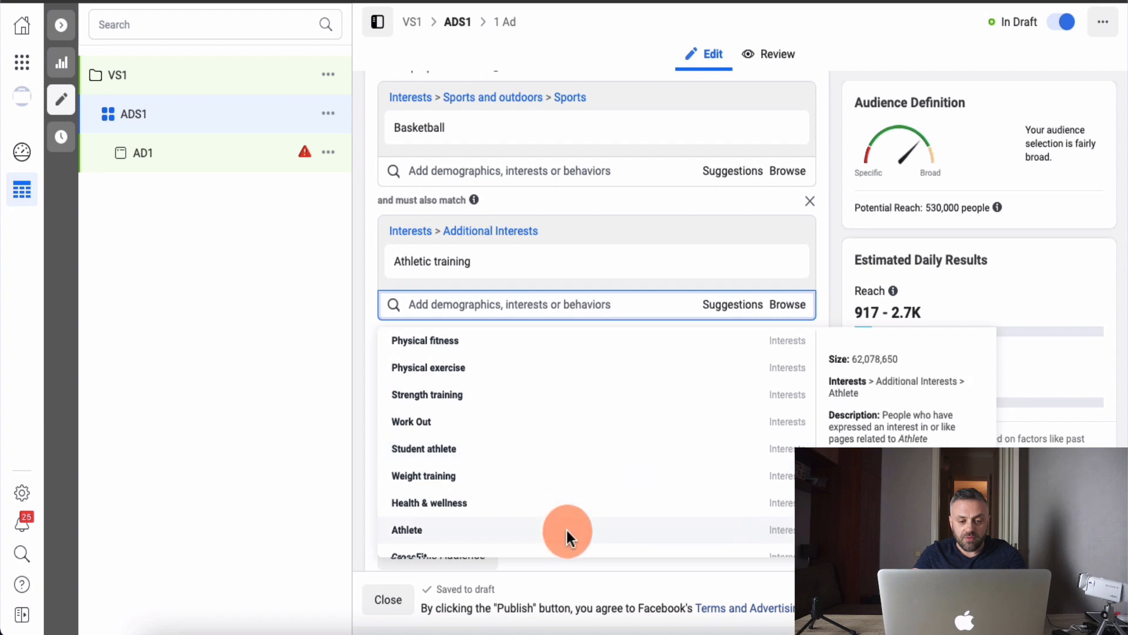
left_click(424, 340)
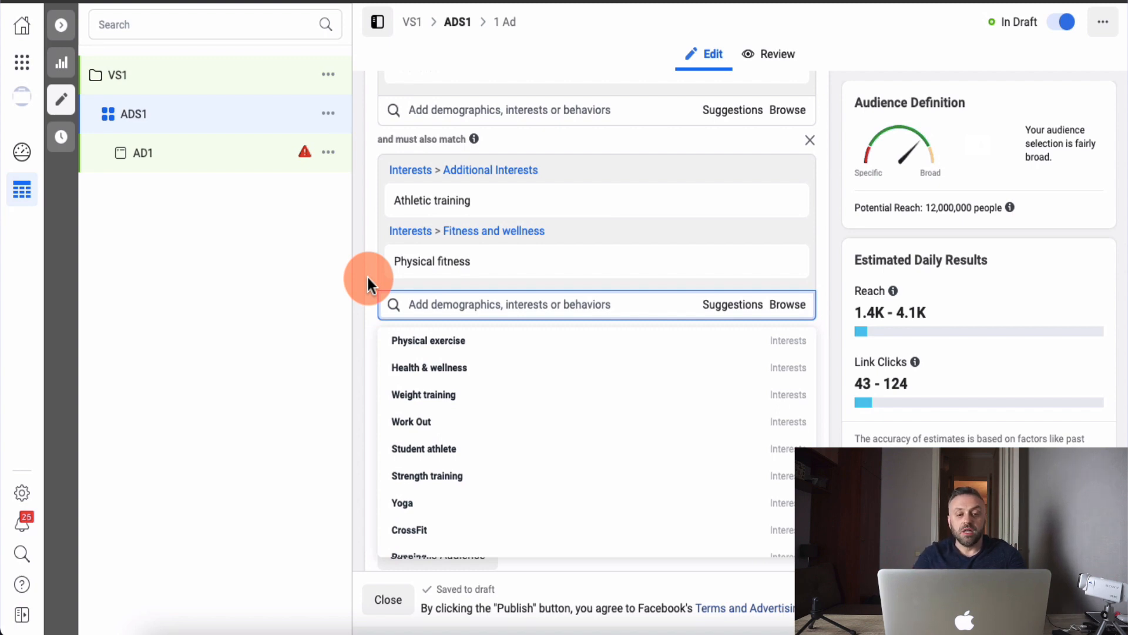
left_click(368, 282)
Review the ADS1 detailed targeting groups, the placements options and the optimization and delivery settings
scroll(368, 237, "up", 2)
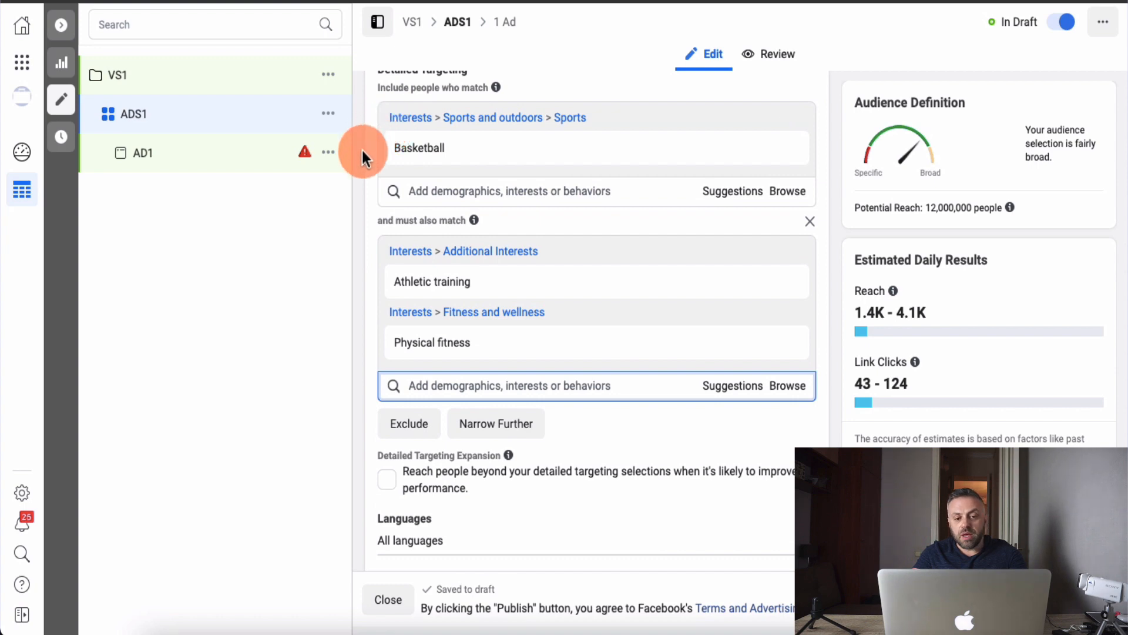
mouse_move(390, 153)
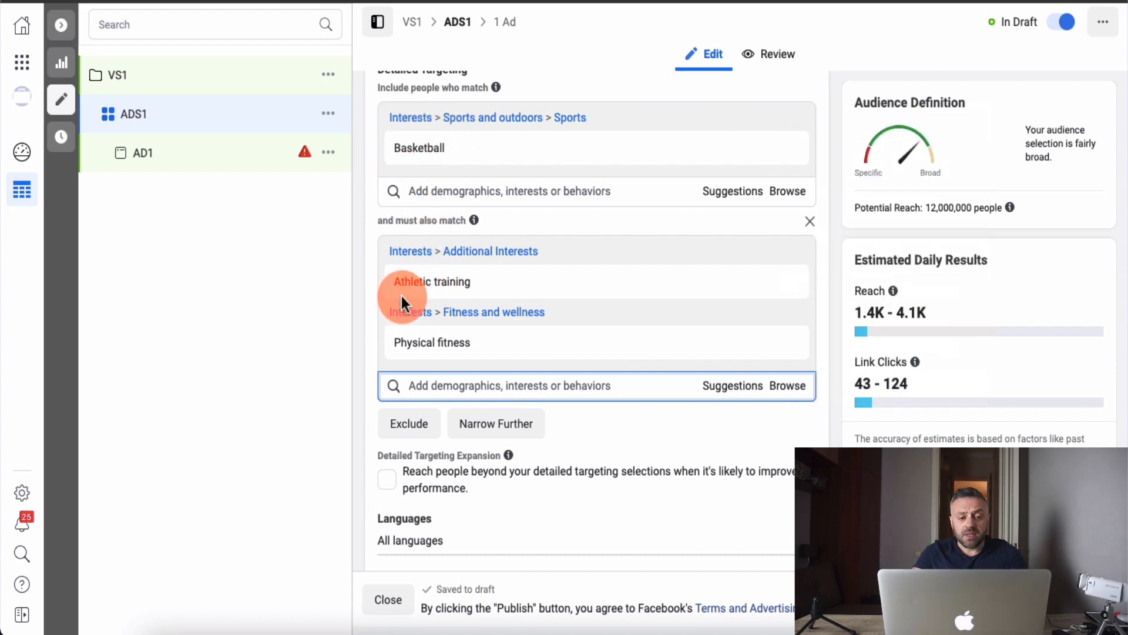
mouse_move(467, 282)
mouse_move(473, 340)
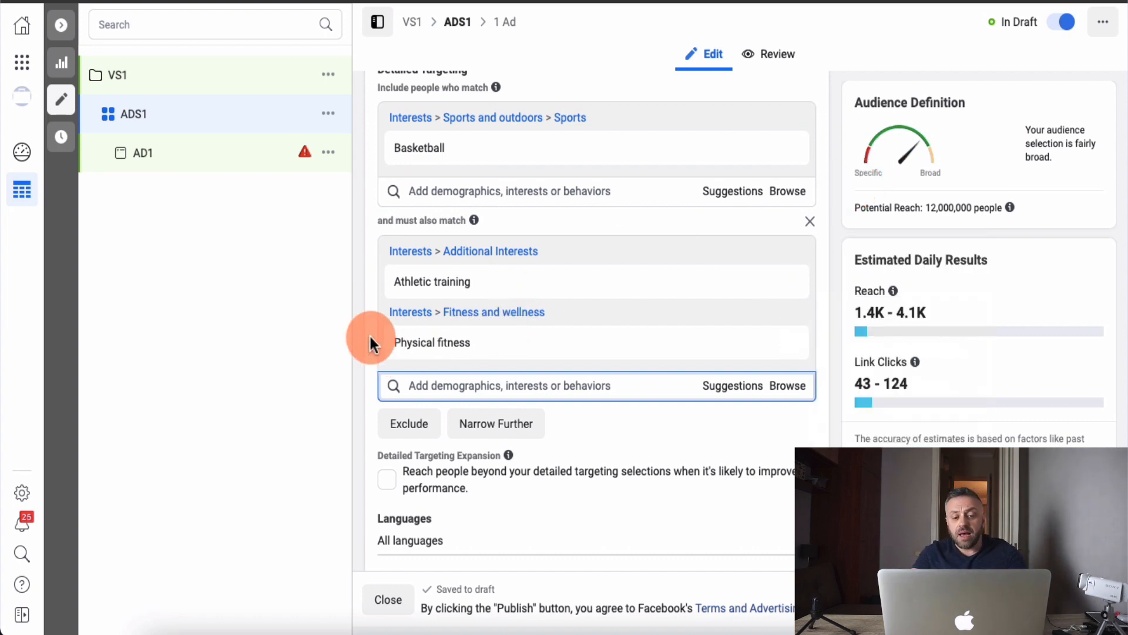
scroll(370, 344, "down", 4)
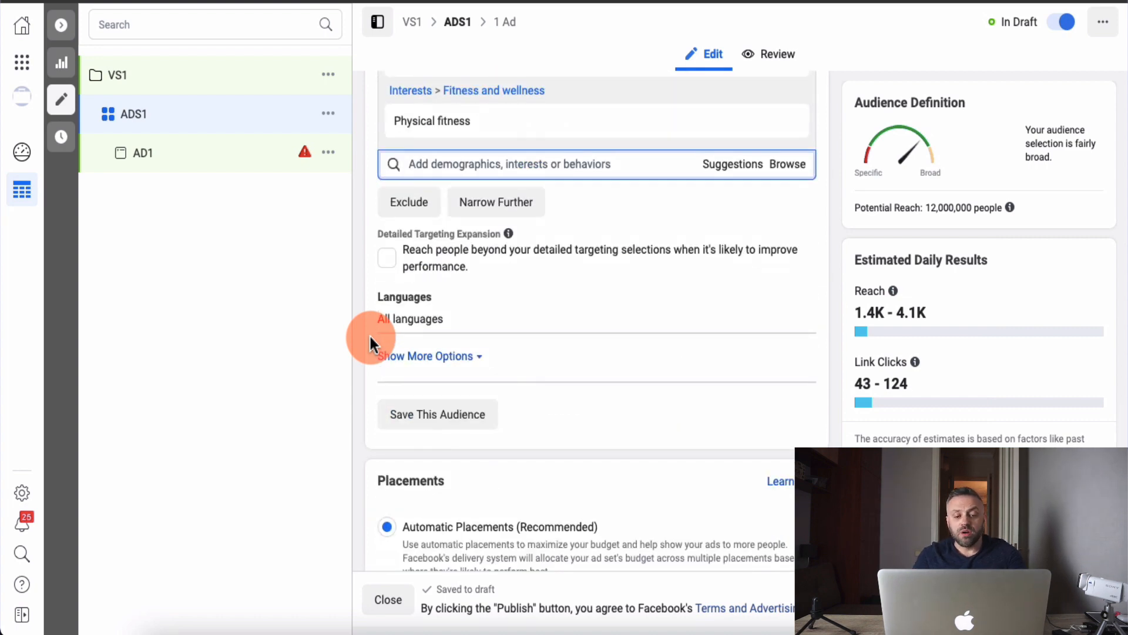
scroll(369, 334, "down", 7)
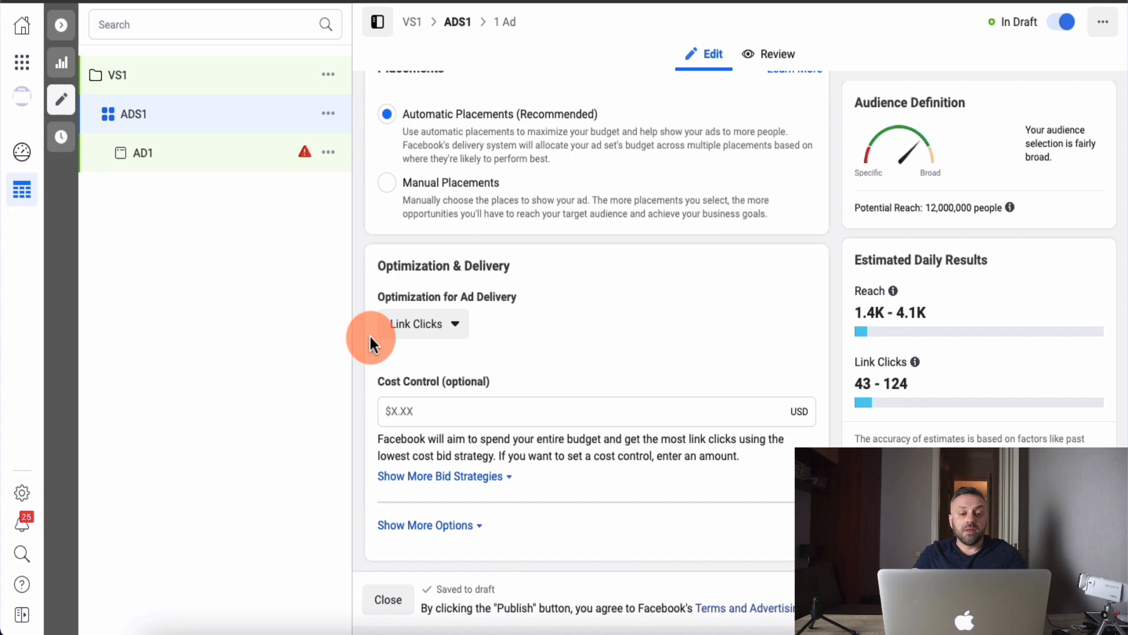
scroll(369, 333, "up", 2)
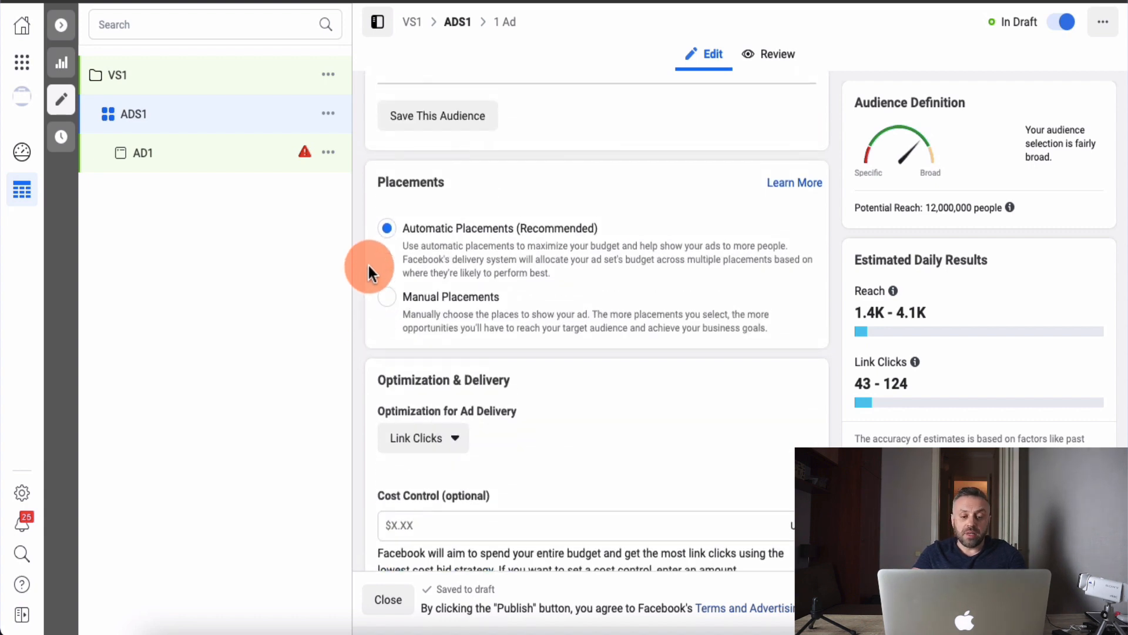
scroll(369, 266, "down", 1)
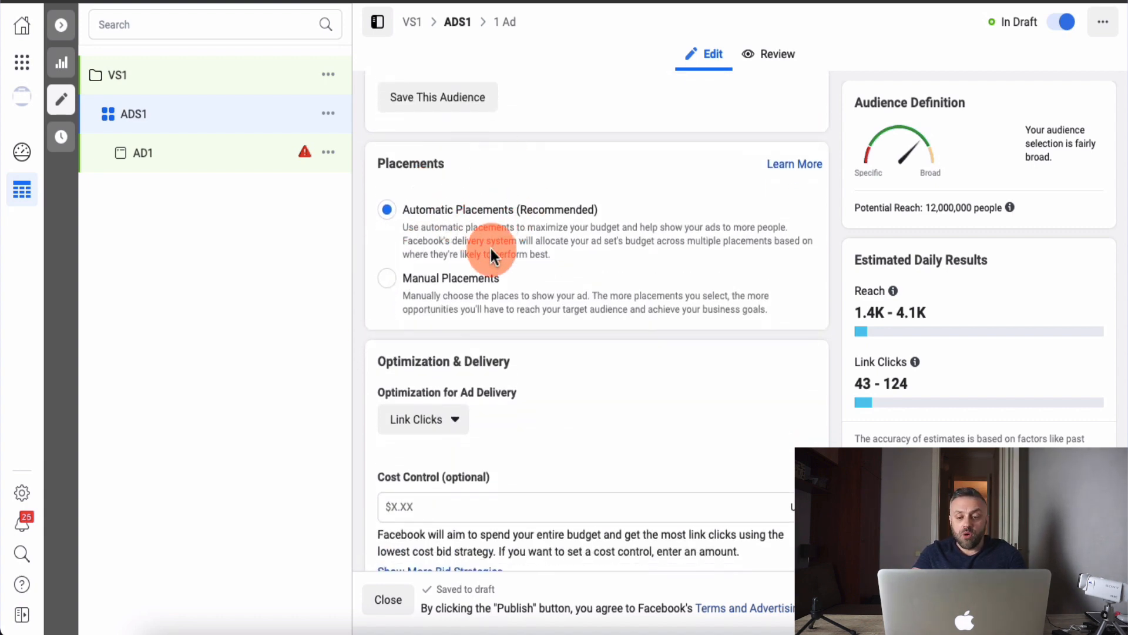
scroll(491, 248, "down", 2)
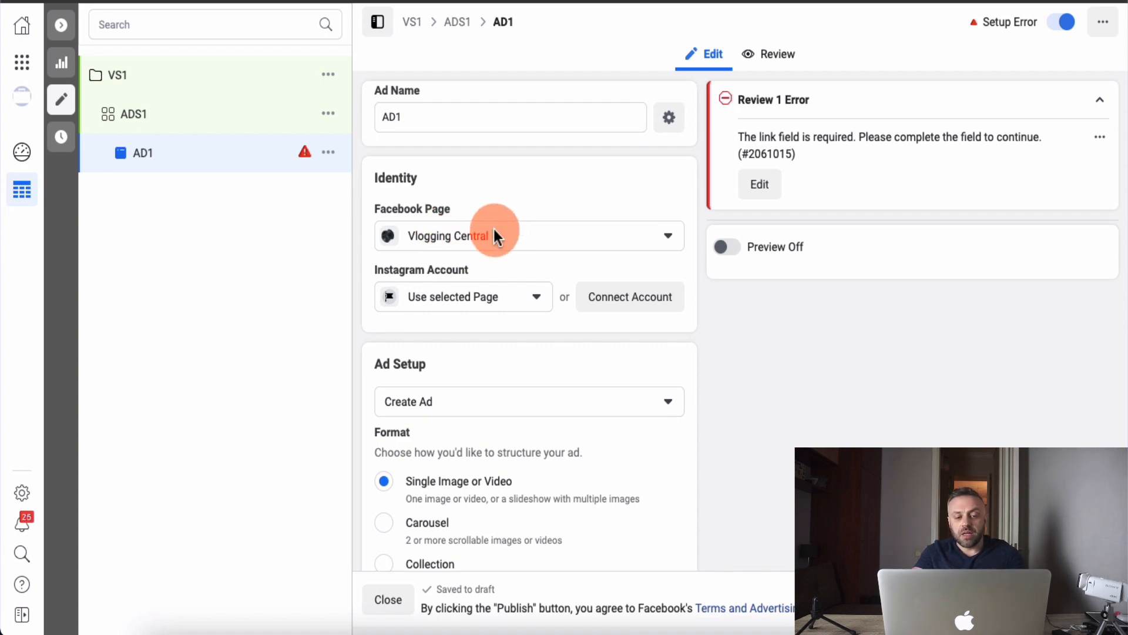
Search the stock photos for basketball and add the 1000 × 636 photo of a ball going through a hoop as AD1's image
scroll(369, 343, "down", 12)
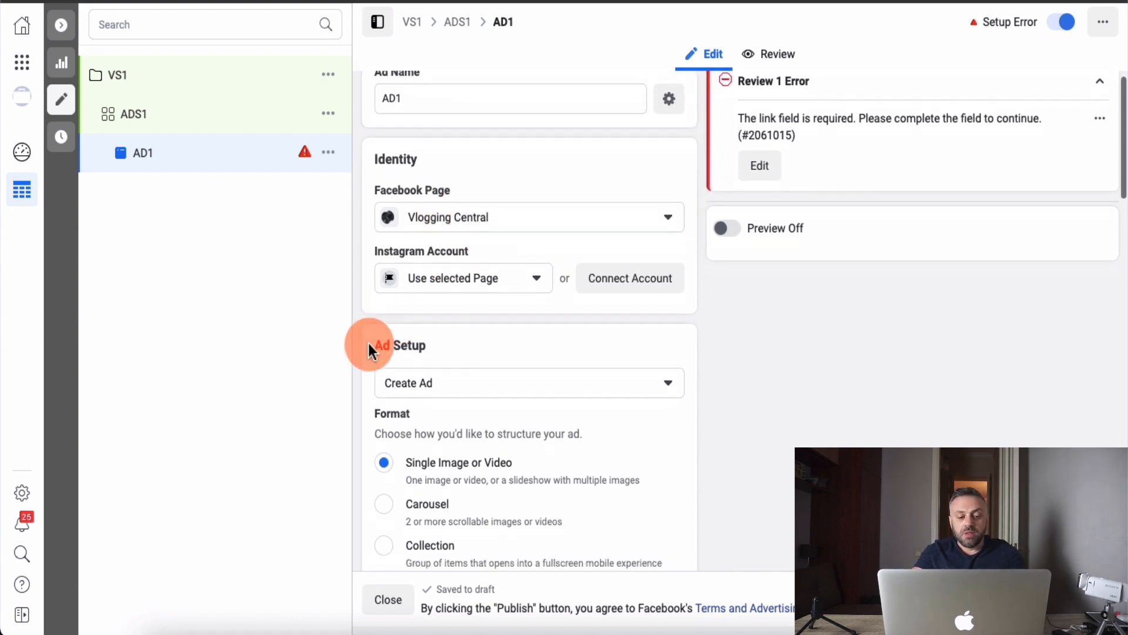
scroll(368, 344, "up", 1)
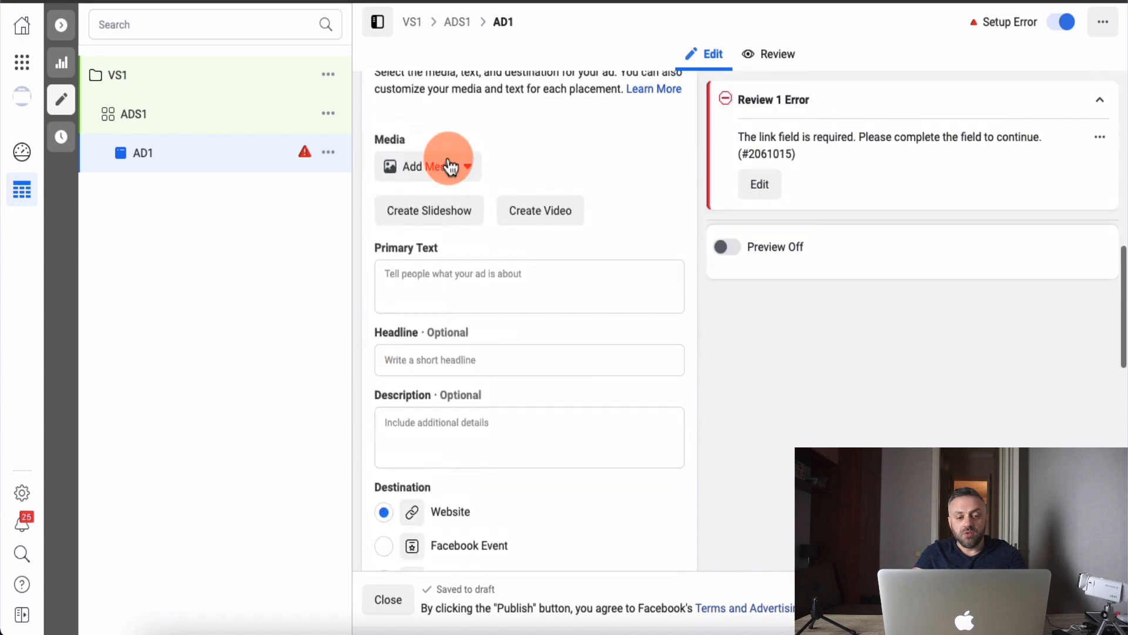
left_click(454, 178)
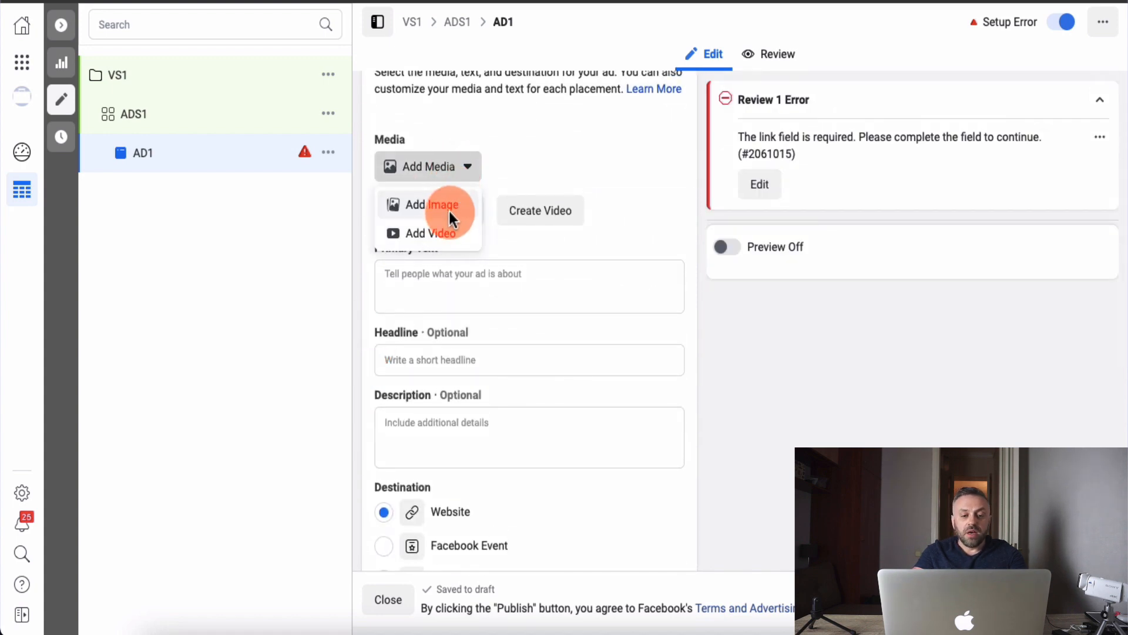
left_click(449, 207)
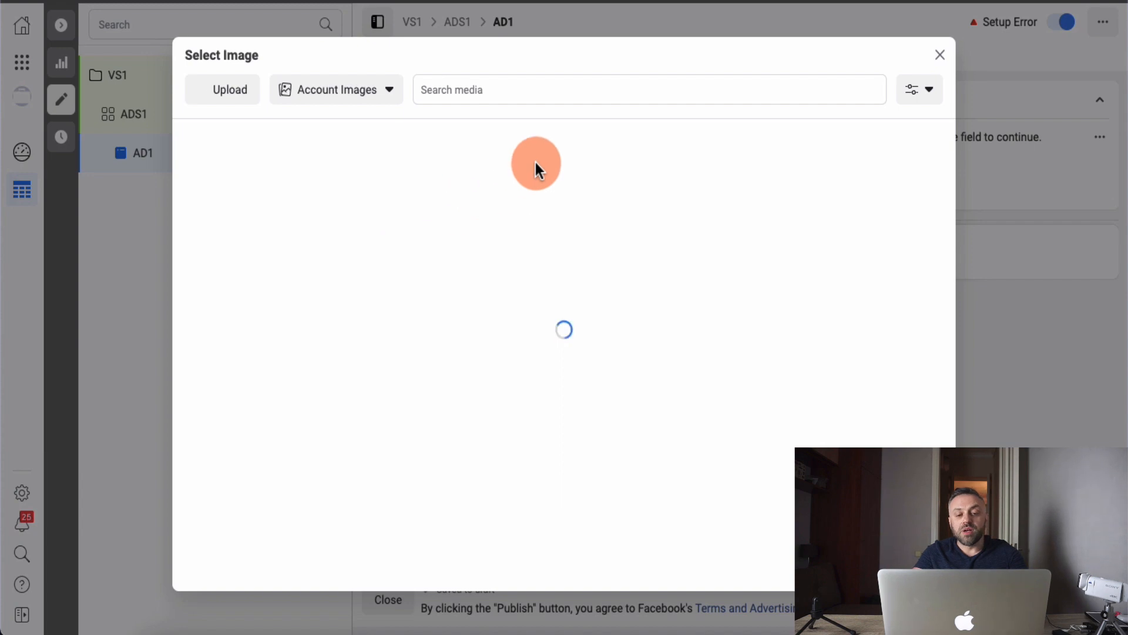
left_click(339, 97)
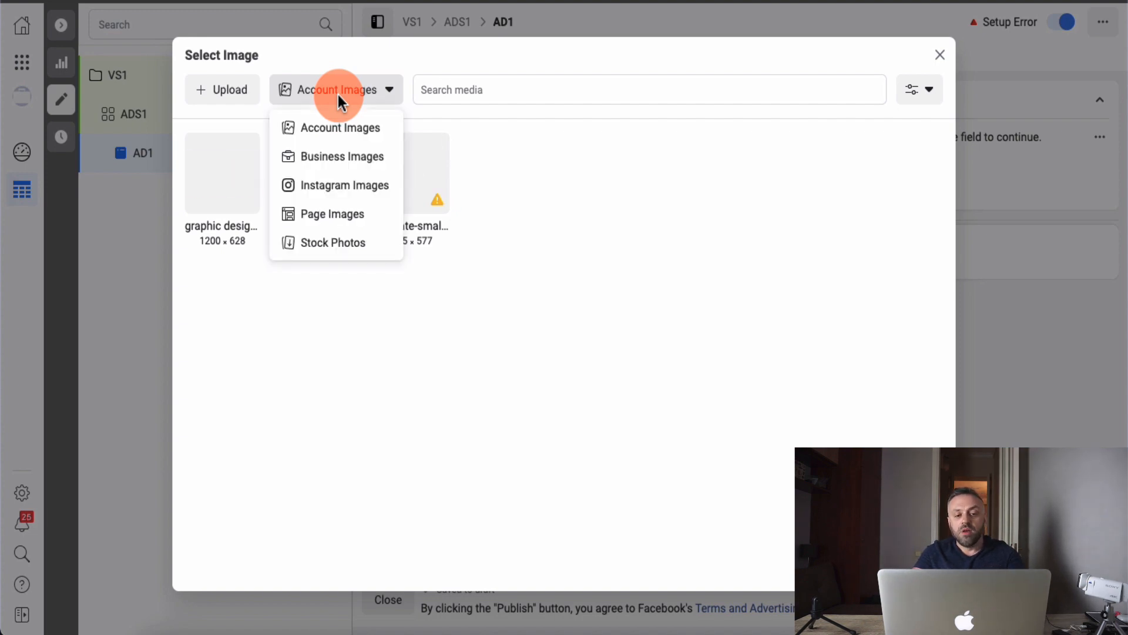
left_click(348, 244)
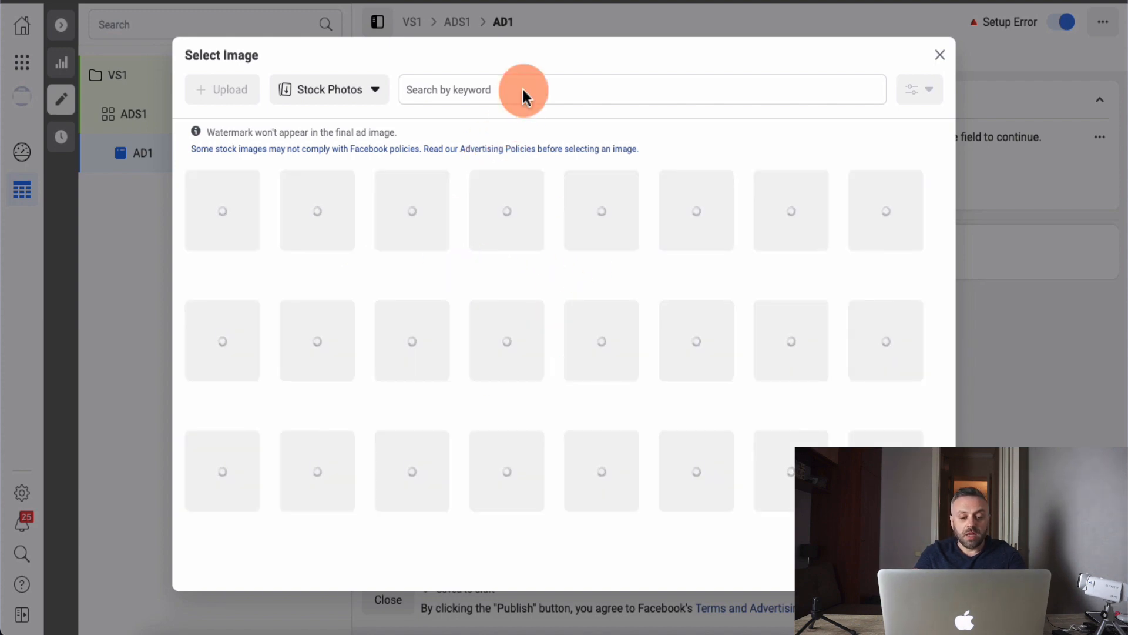
left_click(522, 89)
type("basketball")
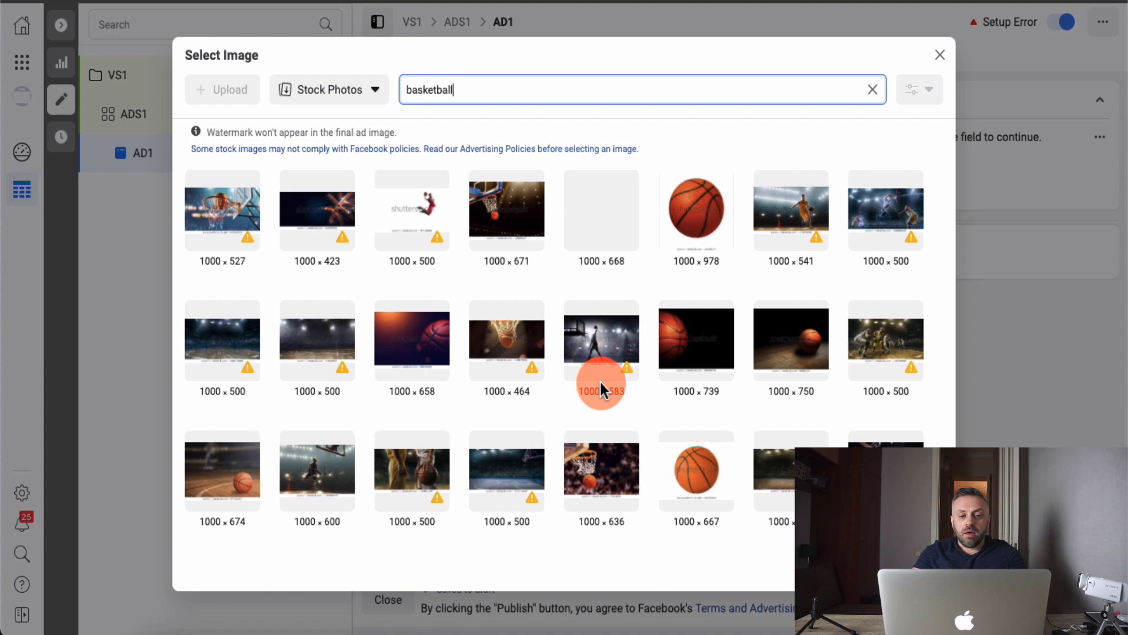
left_click(600, 468)
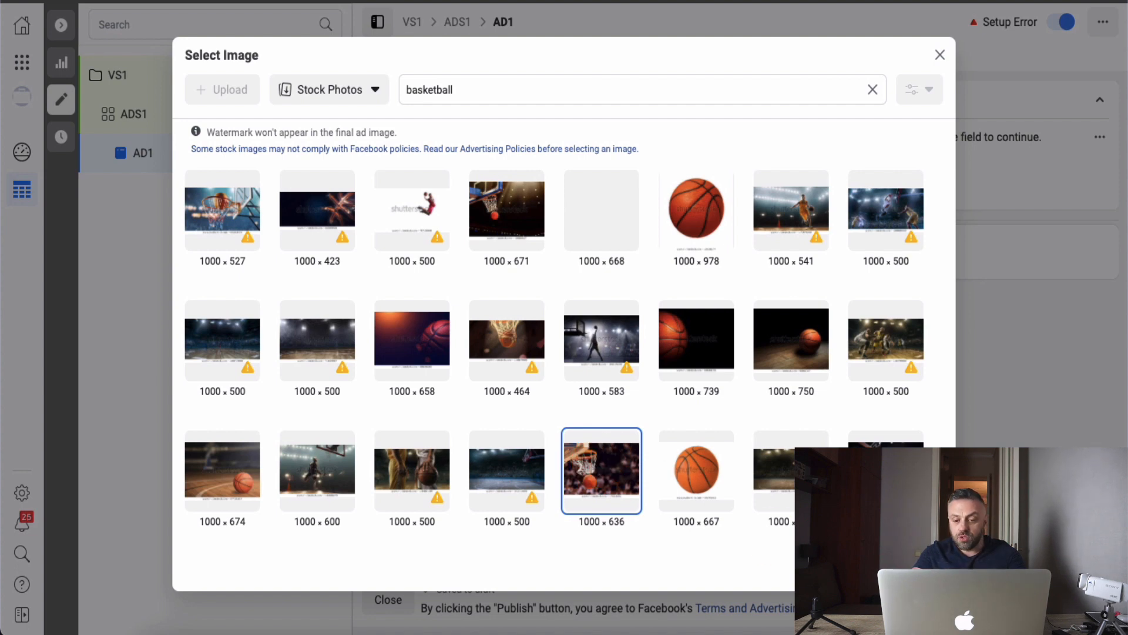
left_click(917, 569)
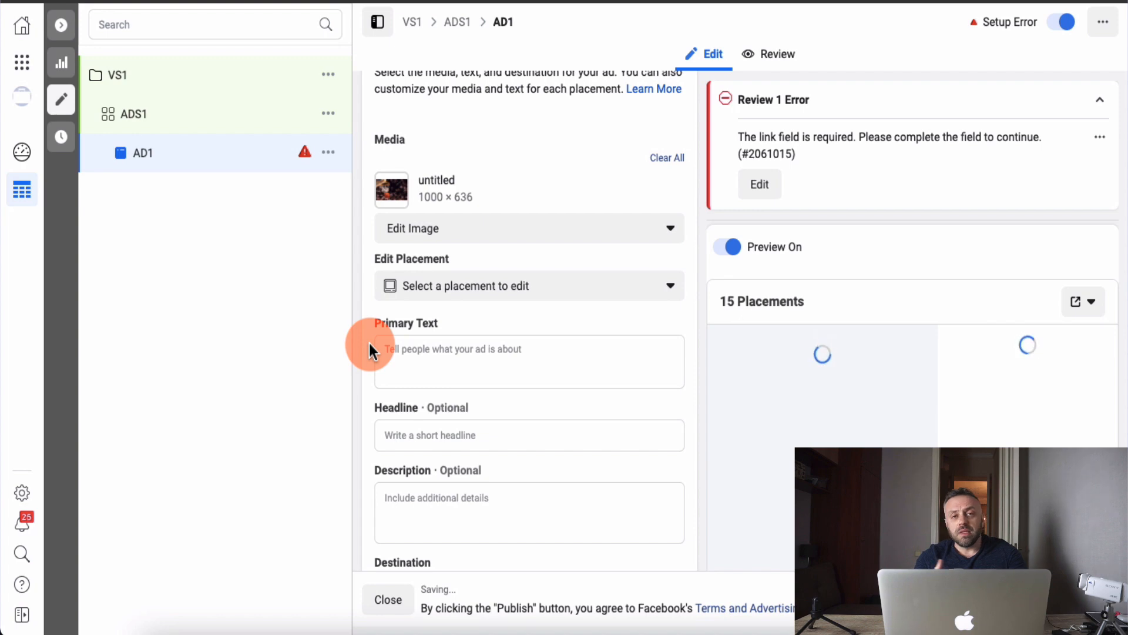
Look through AD1's text, destination, website URL, call to action, languages and tracking settings
scroll(369, 343, "down", 1)
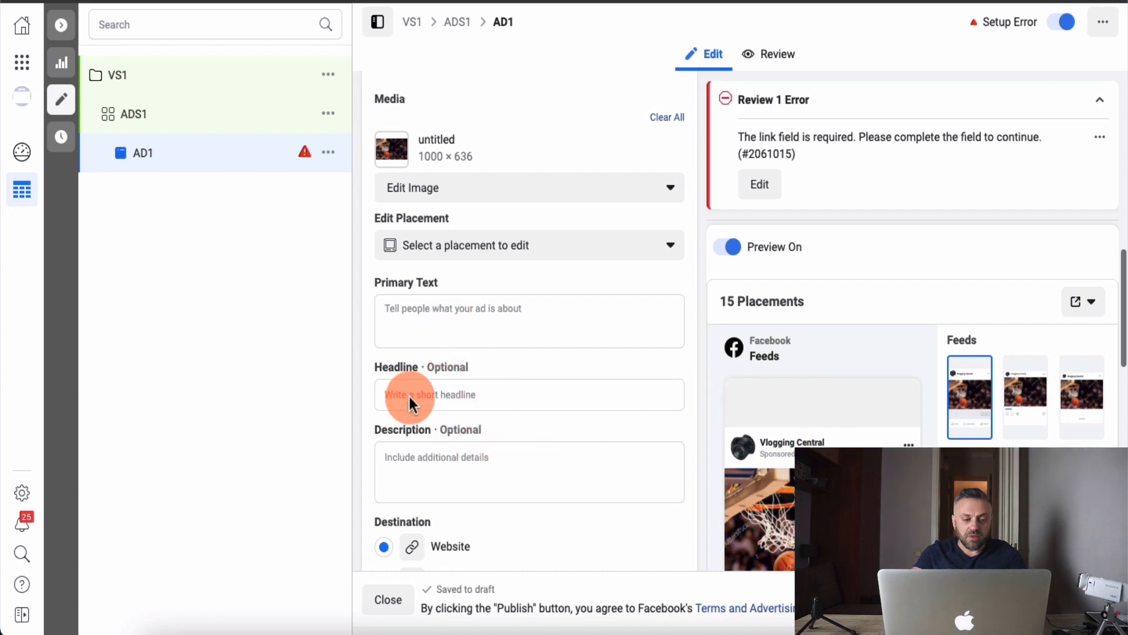
scroll(364, 404, "down", 9)
scroll(364, 409, "up", 3)
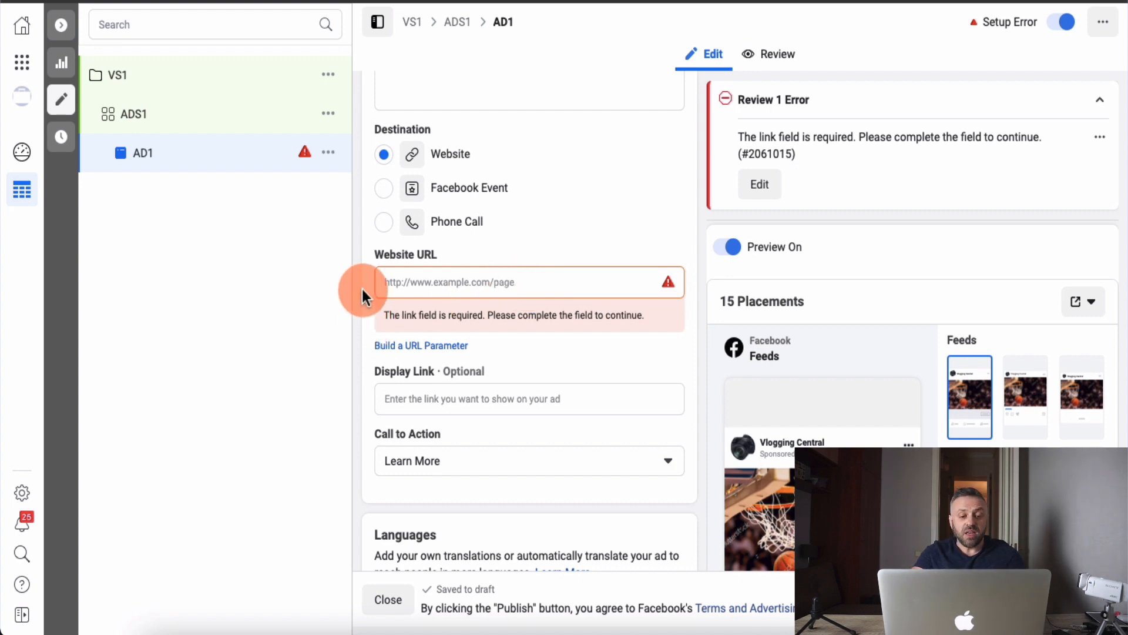
scroll(362, 296, "down", 8)
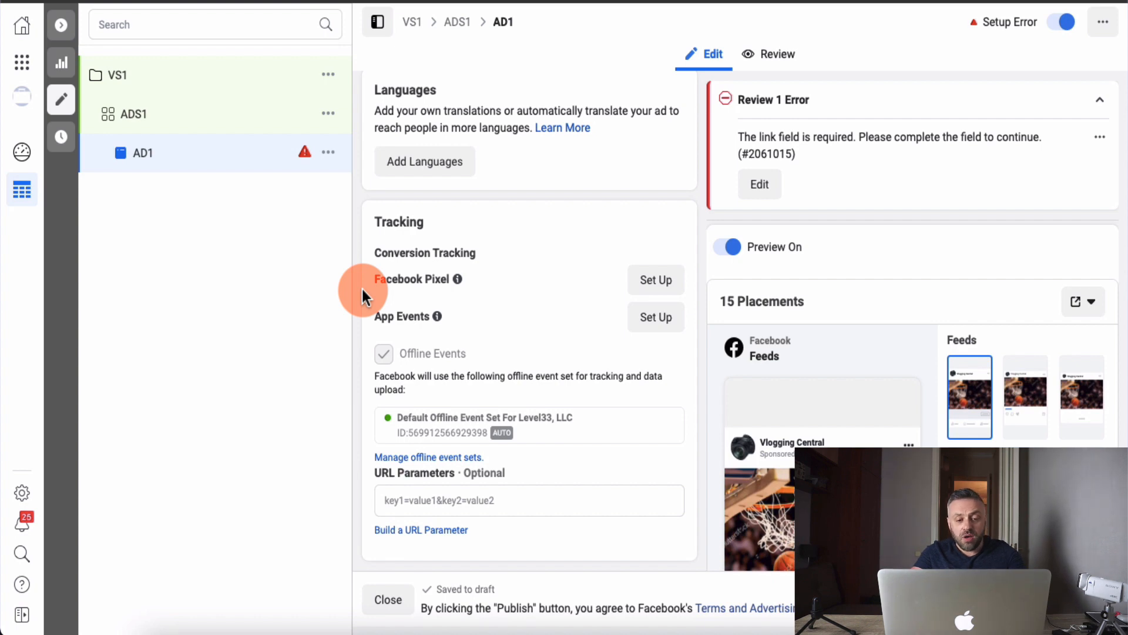
scroll(363, 295, "up", 1)
scroll(362, 296, "up", 6)
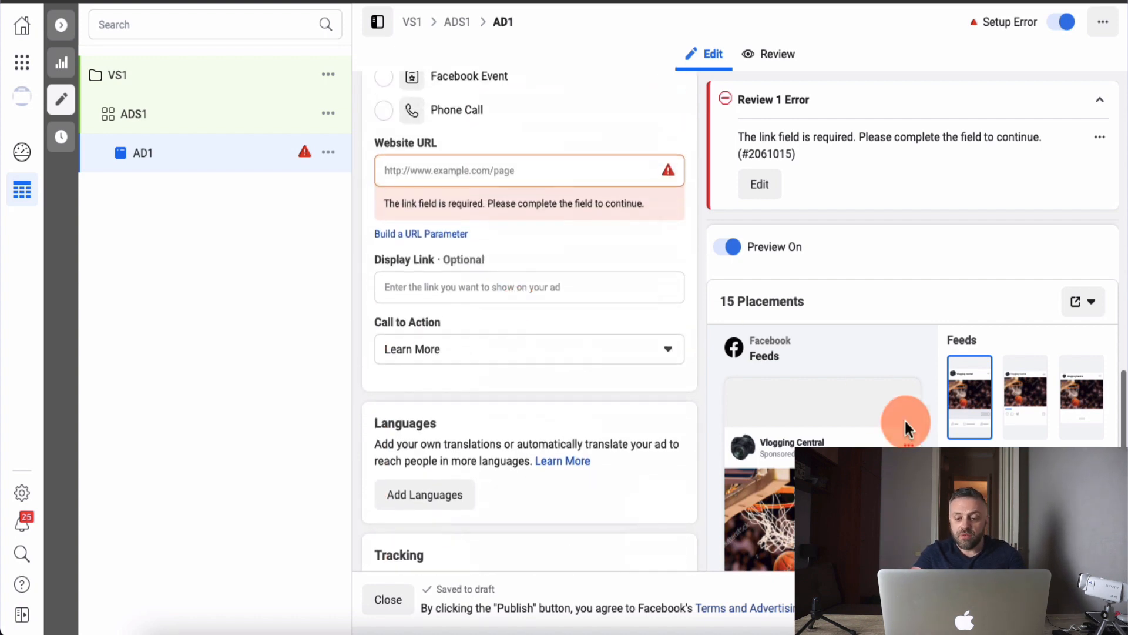